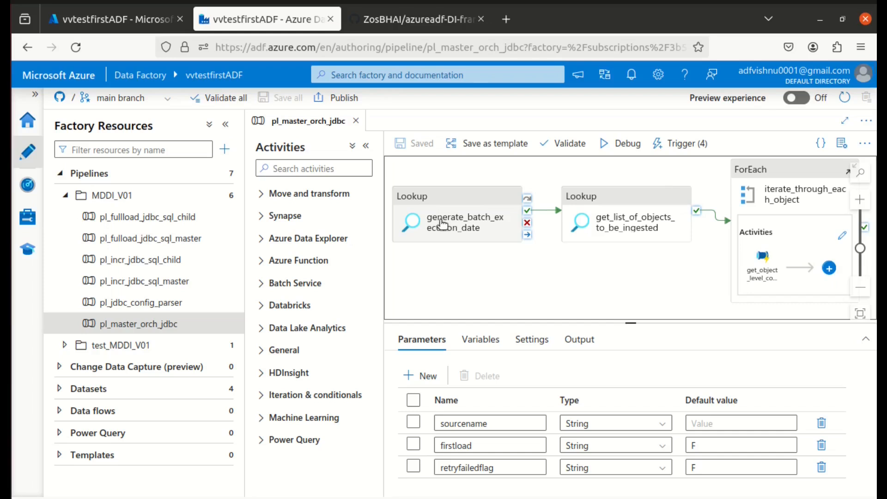
Open the settings of the generate_batch_execution_date lookup and review its stored procedure parameters.
left_click(449, 225)
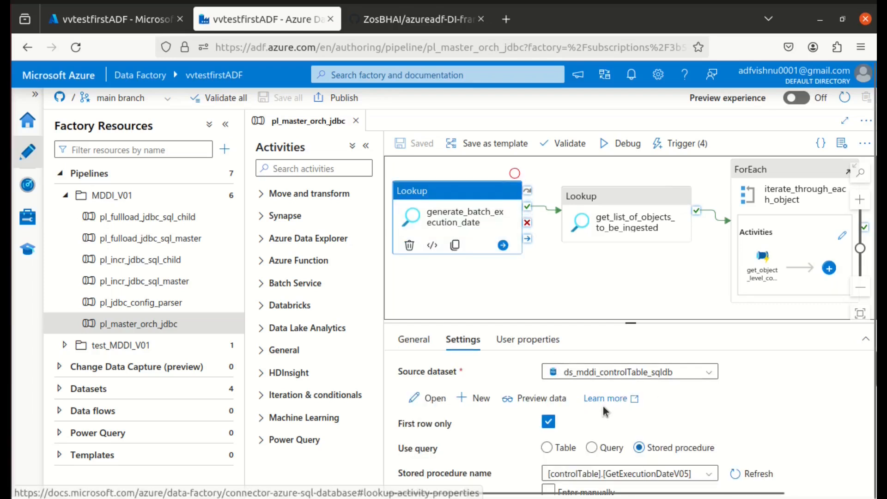
scroll(606, 406, "down", 3)
scroll(606, 405, "down", 2)
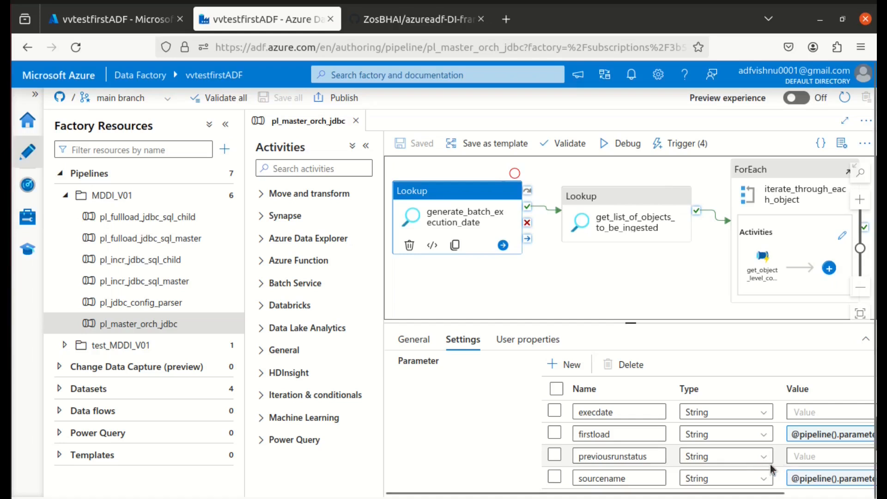
Switch to the GitHub README, open the flowchart for generating the batch execution date, and examine its first-load and failed-table branches.
key("ctrl+Tab")
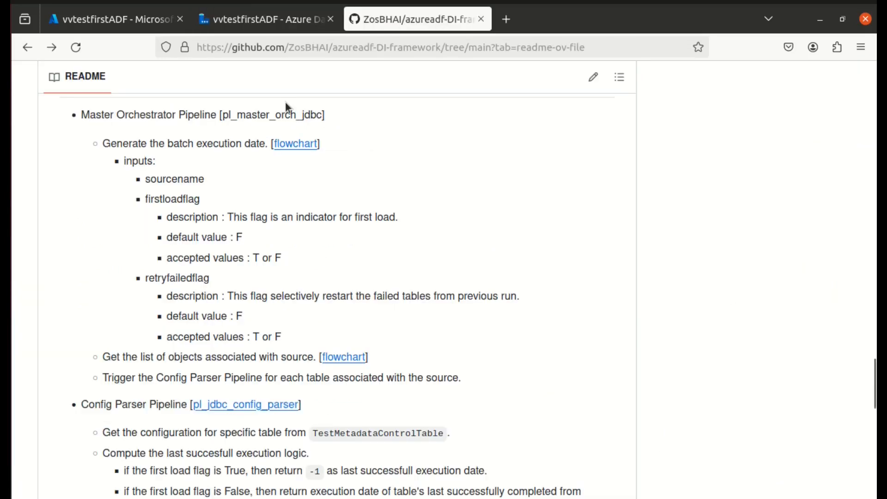
left_click(299, 143)
left_click(300, 143)
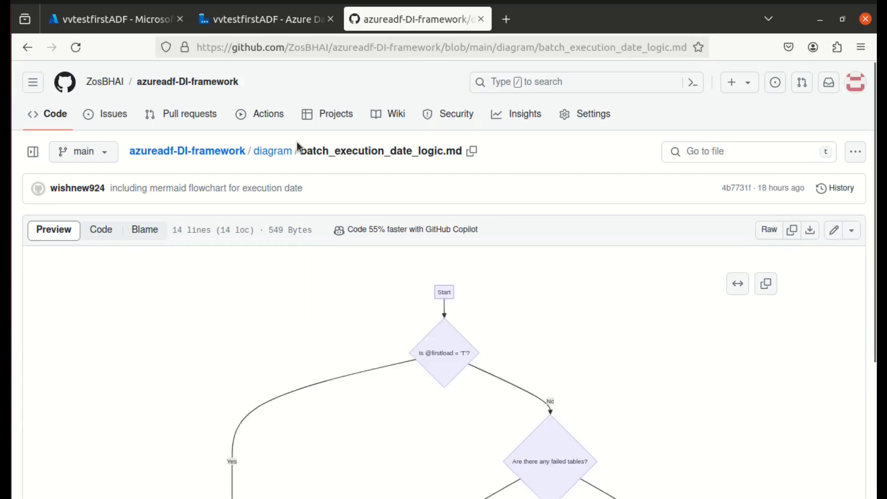
scroll(537, 321, "down", 5)
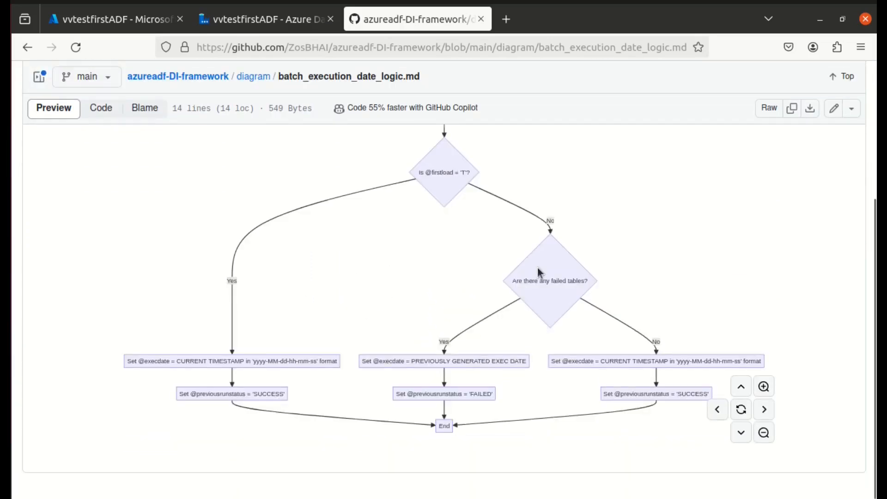
scroll(469, 261, "up", 2)
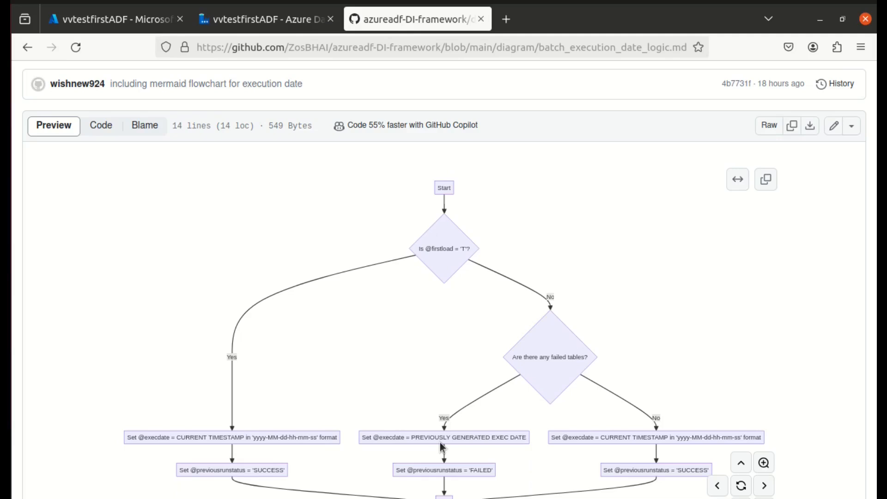
scroll(441, 445, "down", 3)
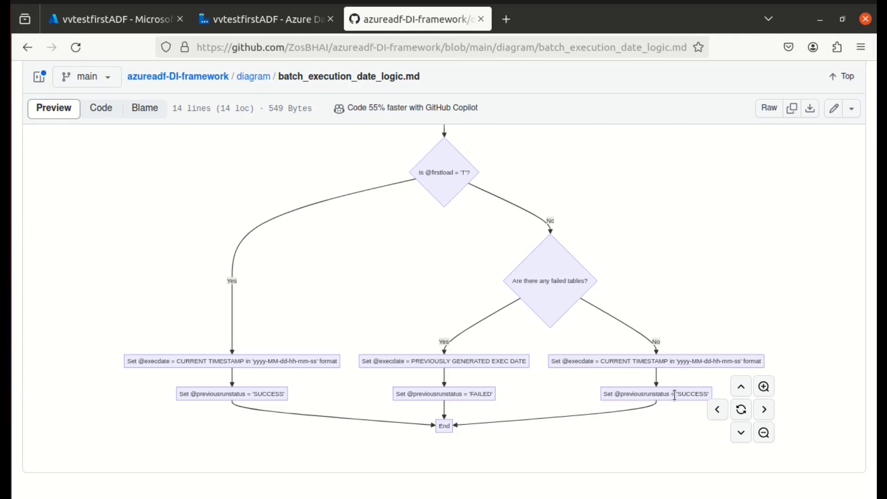
Return to Azure Data Factory and review the stored procedure parameters and their values in the get_list_of_objects_to_be_ingested lookup settings.
key("ctrl+shift+Tab")
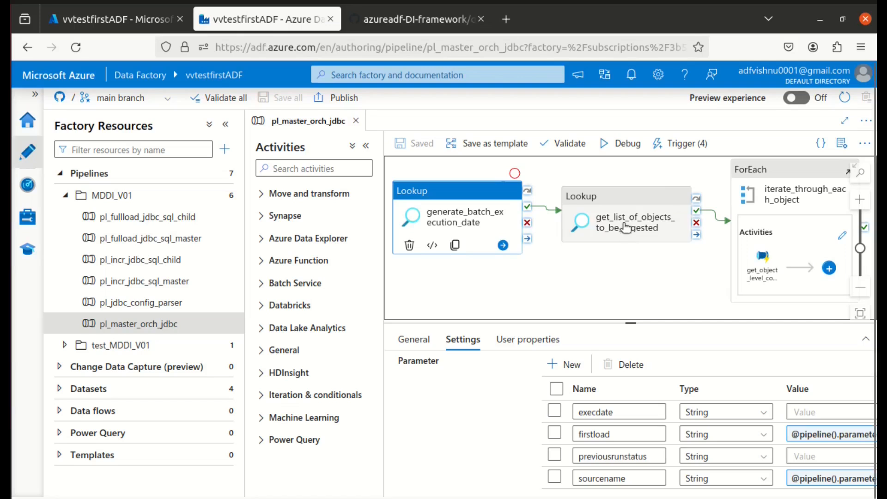
left_click(626, 226)
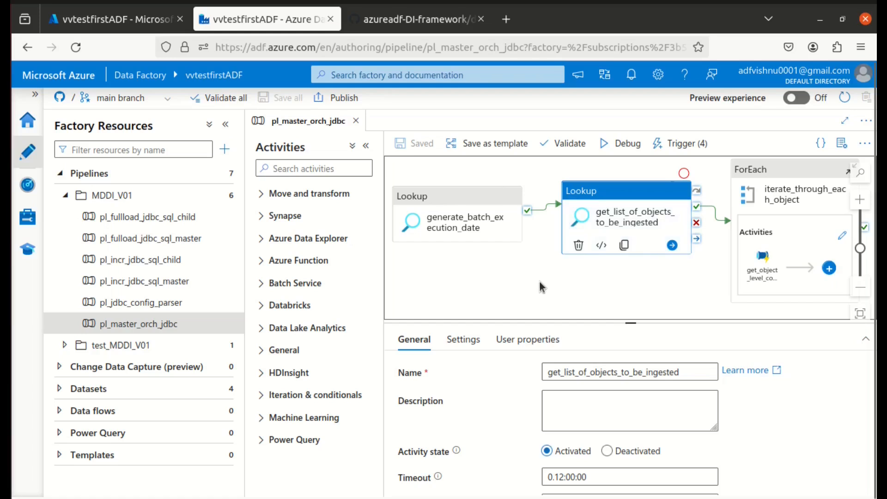
left_click(460, 341)
scroll(647, 416, "down", 3)
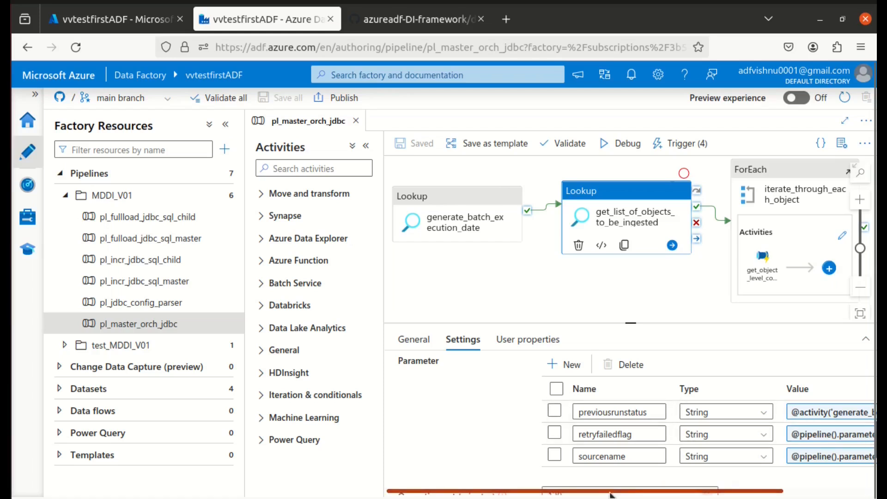
left_click_drag(610, 495, 765, 495)
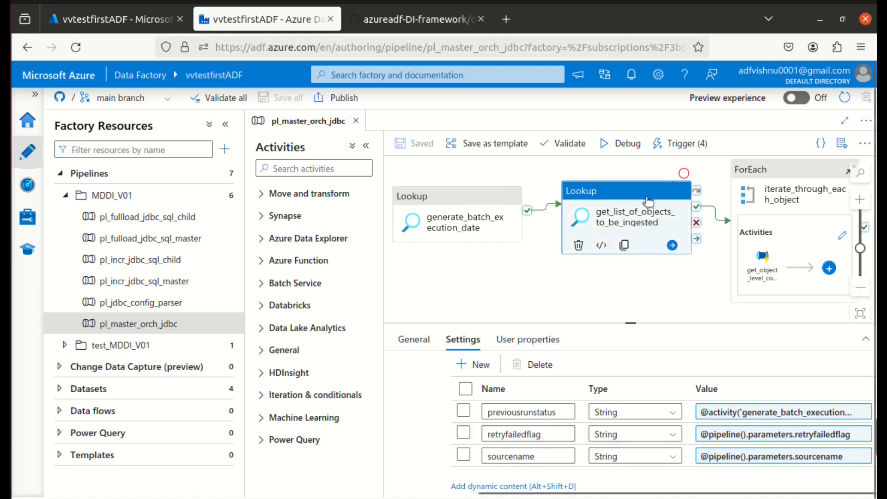
left_click(642, 214)
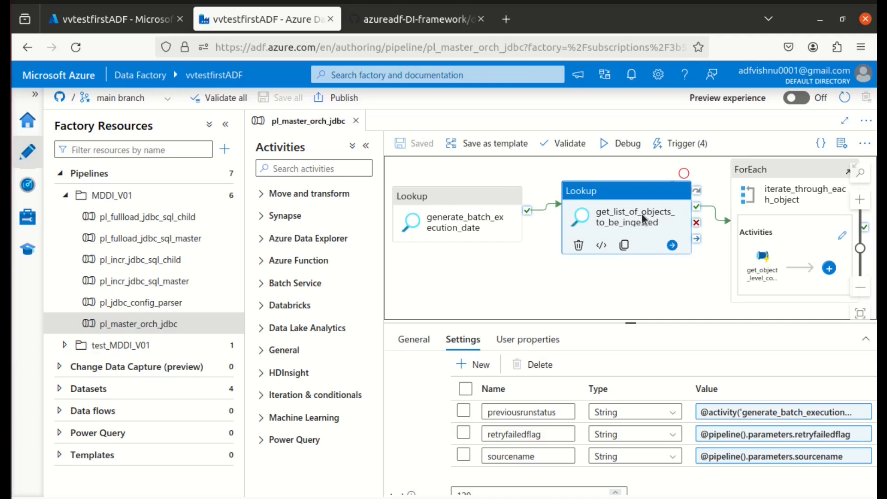
Switch back to the GitHub README, open the flowchart for getting the list of source objects, and examine its decision branches.
key("ctrl+Tab")
scroll(284, 318, "down", 10)
scroll(283, 319, "up", 5)
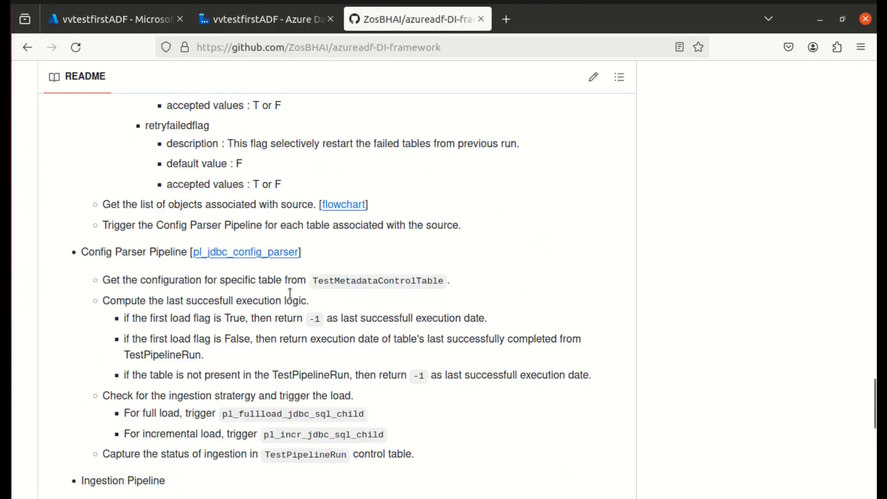
left_click(350, 204)
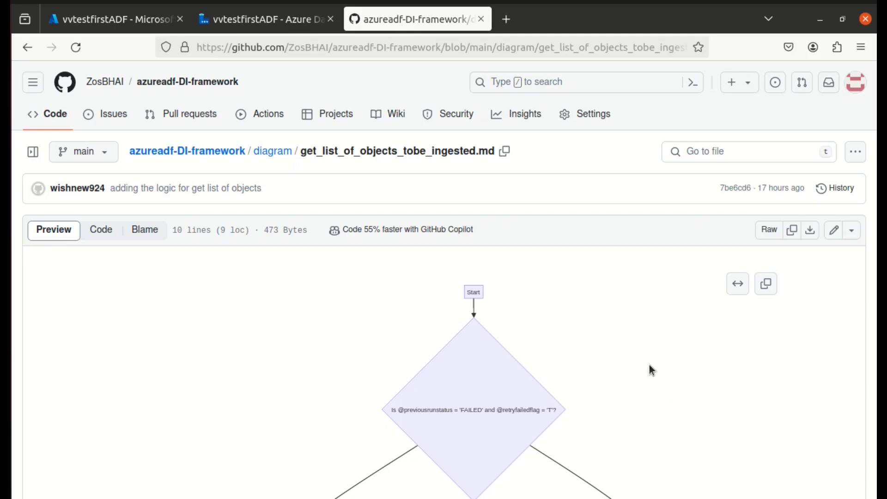
scroll(649, 366, "down", 3)
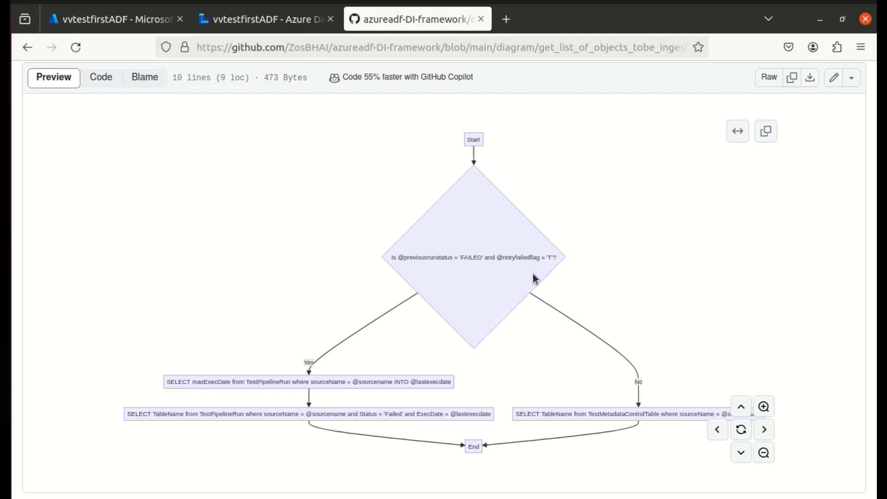
In Azure Data Factory's pl_jdbc_config_parser pipeline, examine the get_configuration script query, highlight its where clause, and close the expression.
key("ctrl+shift+Tab")
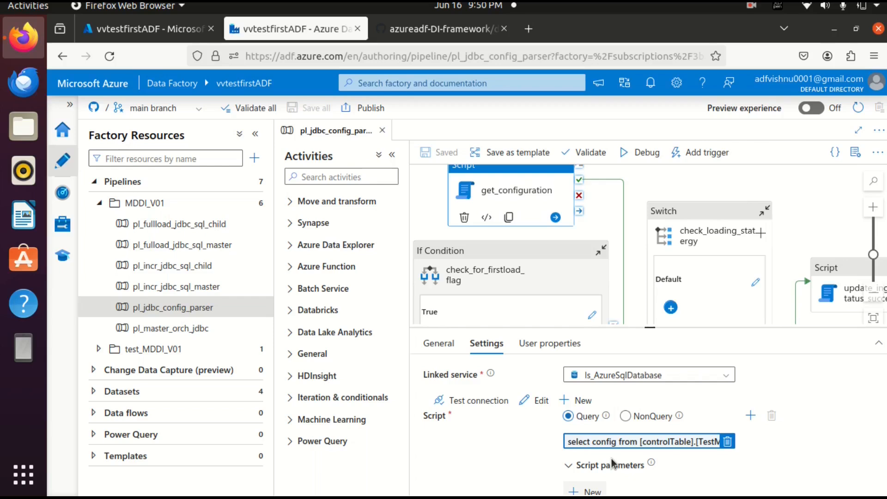
left_click(623, 443)
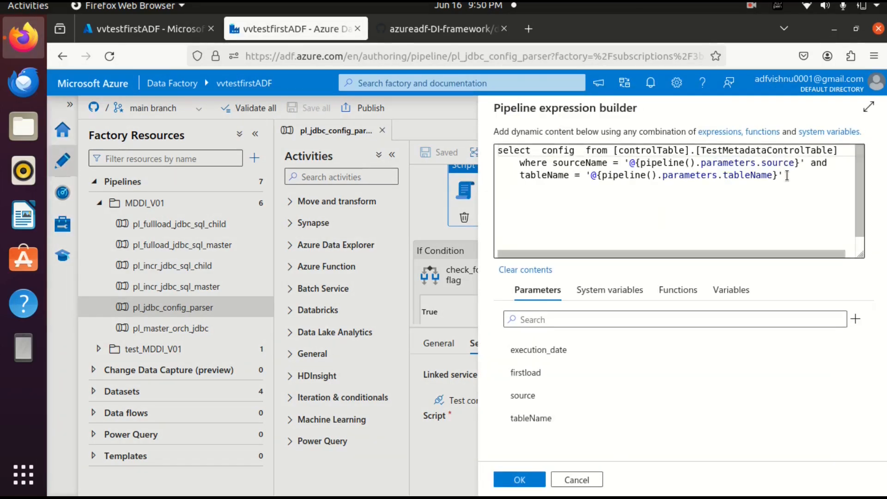
left_click_drag(787, 176, 504, 163)
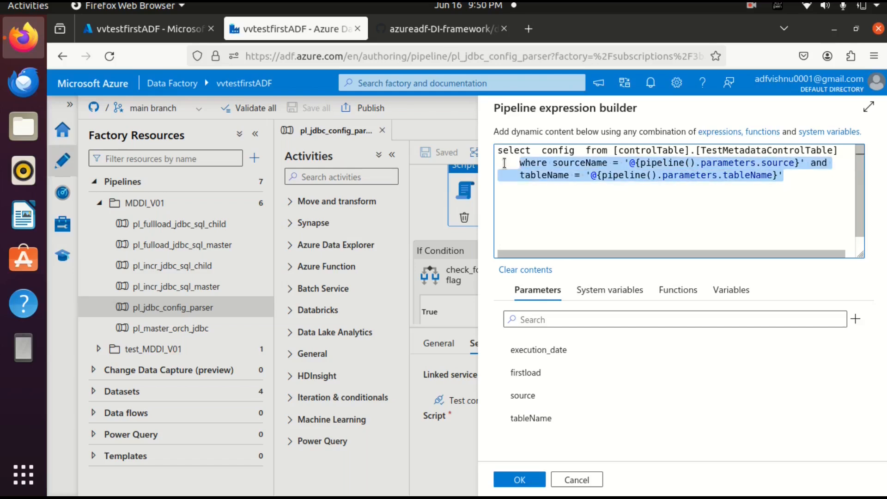
left_click(519, 480)
Inspect the last-successful-execution-date script query in the True branch of the check_for_firstload_flag If Condition.
scroll(509, 277, "down", 2)
left_click(483, 198)
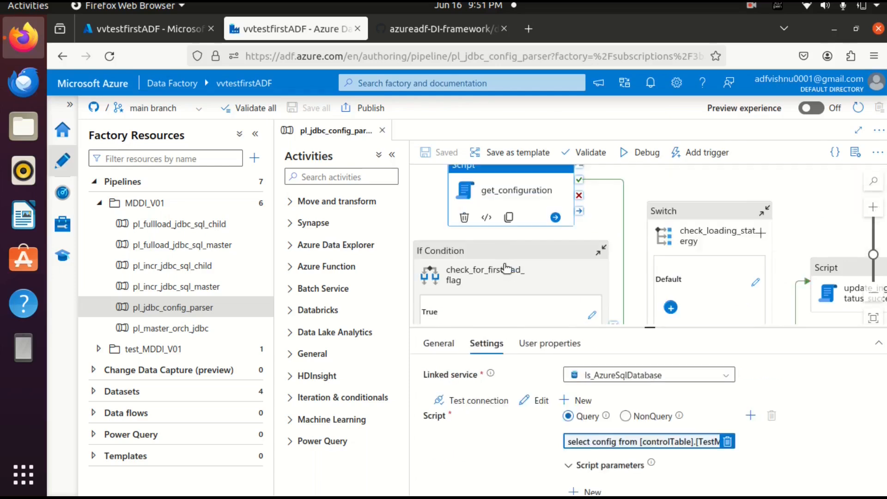
scroll(507, 270, "down", 2)
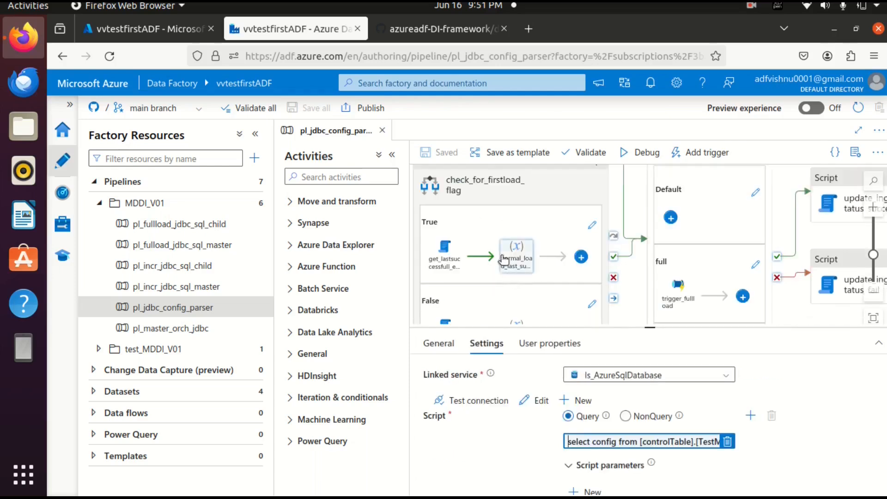
left_click(481, 199)
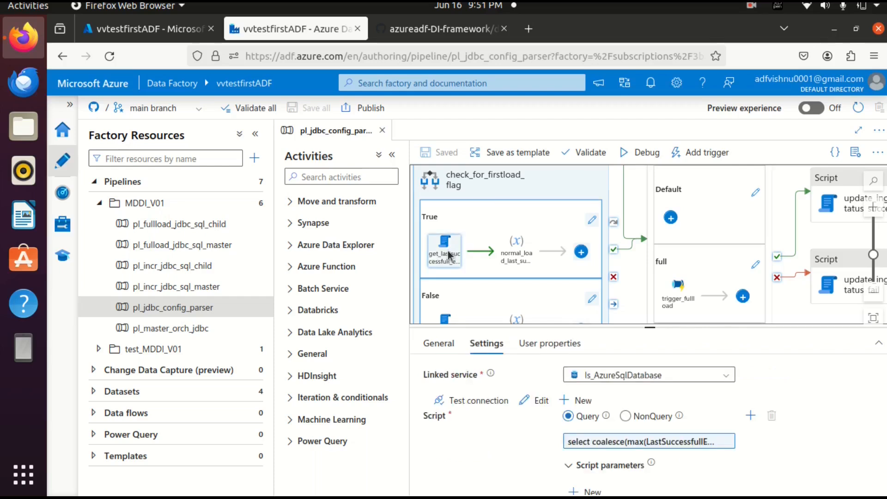
left_click(650, 441)
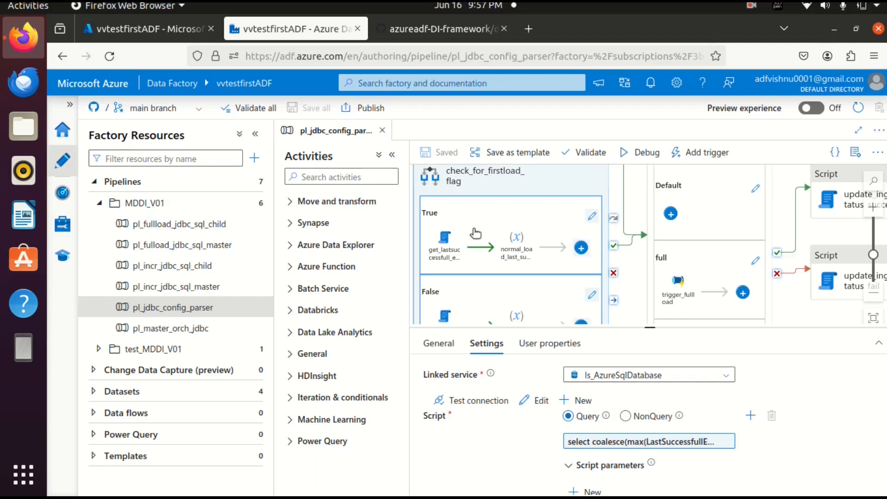
Show the script query settings of the get_lastsuccessfull_execution_date_first activity in the If Condition's False branch.
scroll(486, 186, "down", 2)
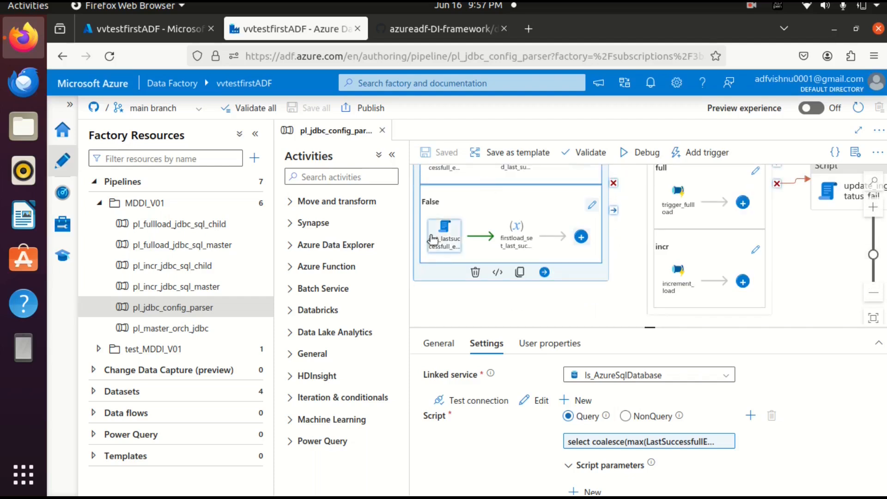
left_click(447, 246)
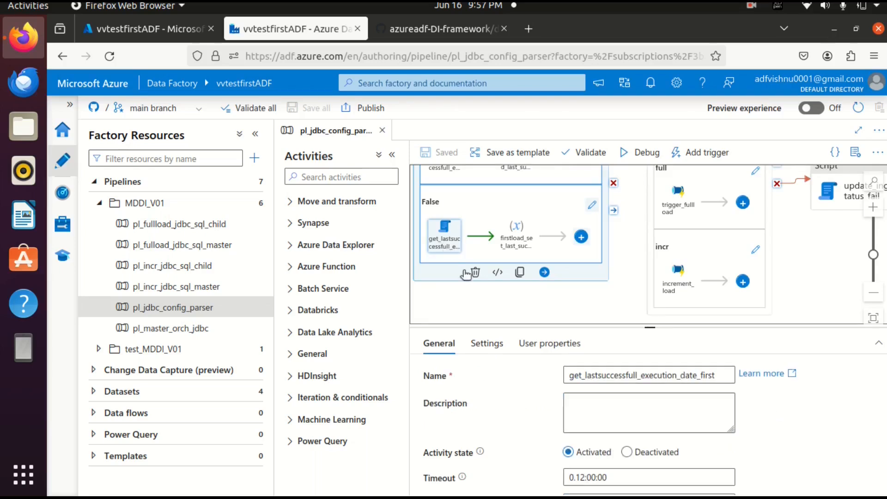
left_click(486, 343)
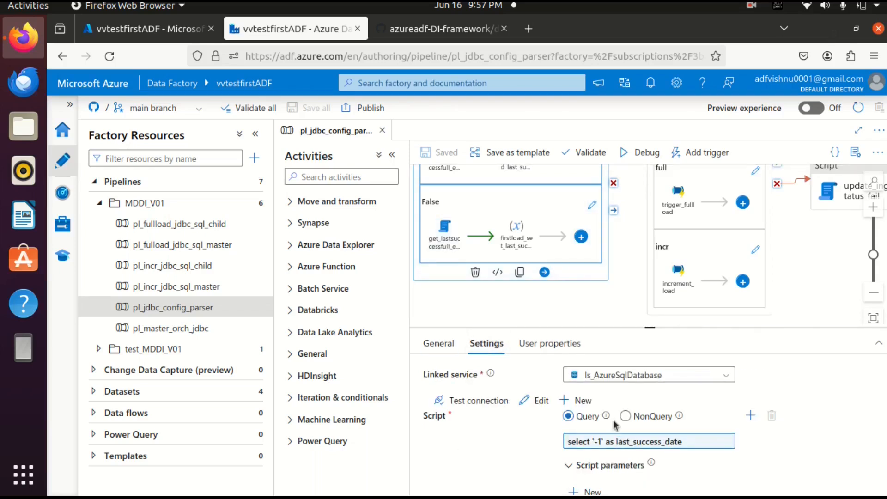
Look over the Default, full and incr cases of the loading strategy Switch and examine the expression that selects the case.
scroll(589, 277, "up", 5)
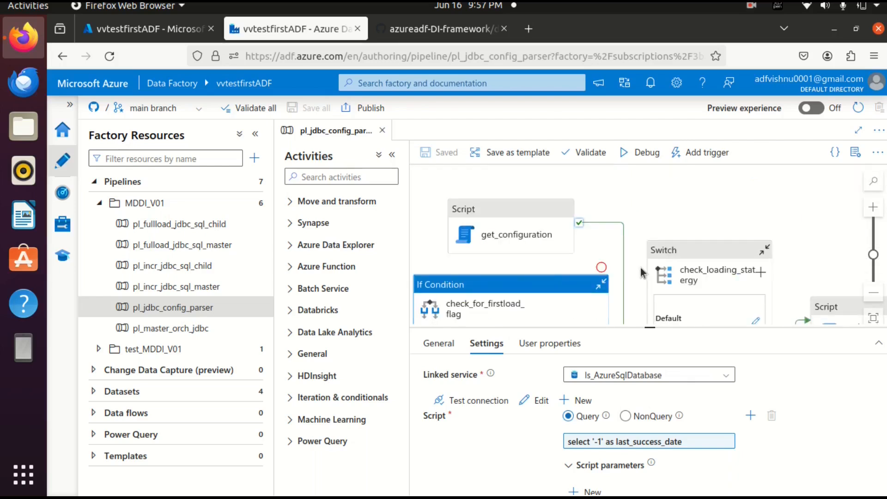
scroll(689, 254, "down", 2)
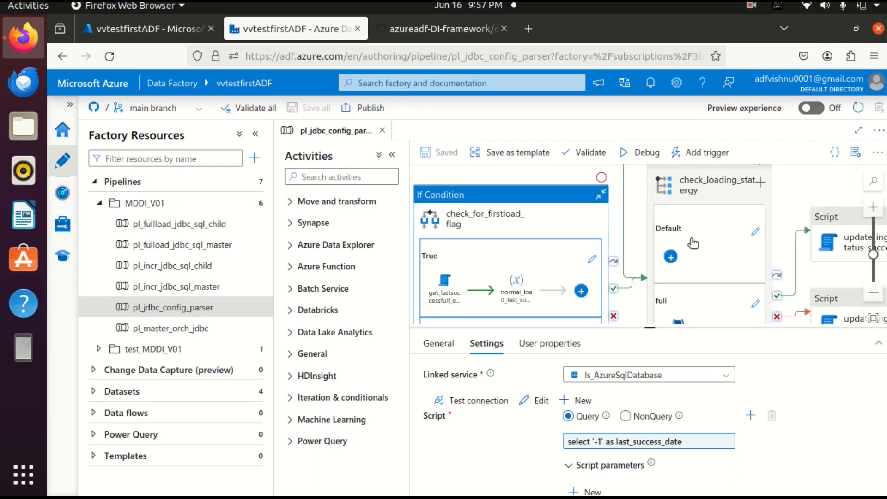
scroll(694, 239, "down", 2)
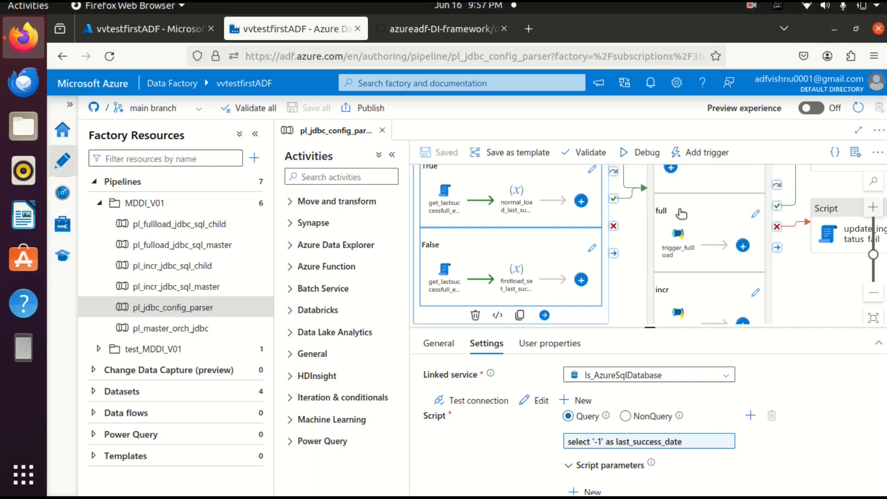
scroll(681, 213, "up", 2)
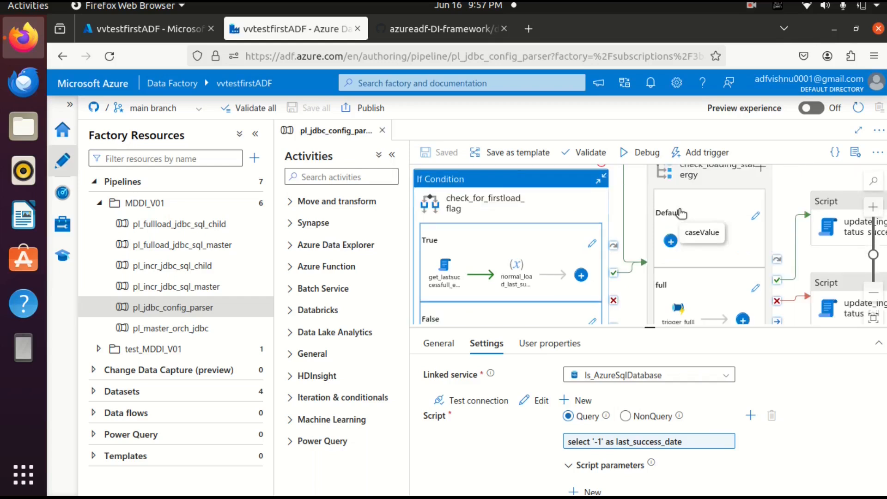
scroll(681, 213, "down", 2)
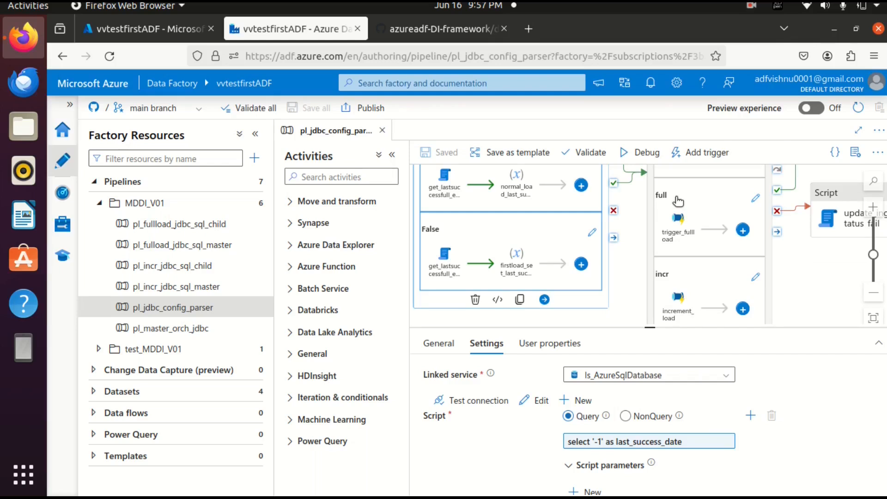
scroll(679, 201, "up", 2)
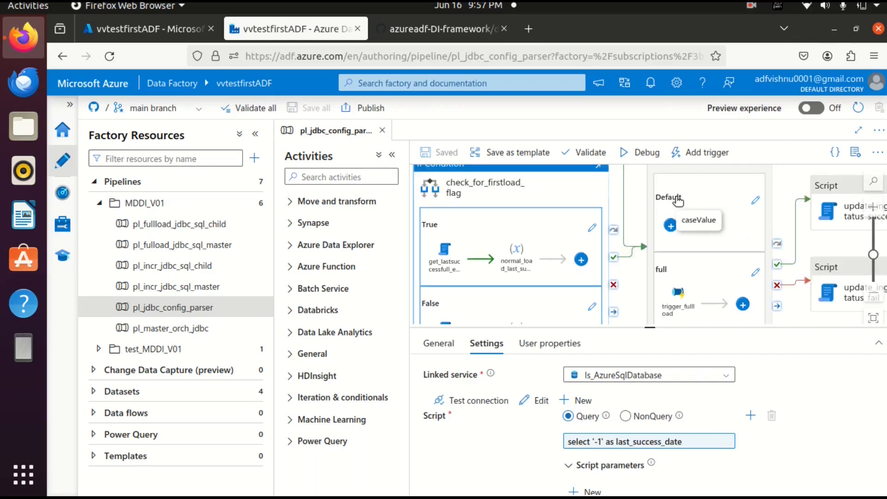
scroll(679, 199, "up", 4)
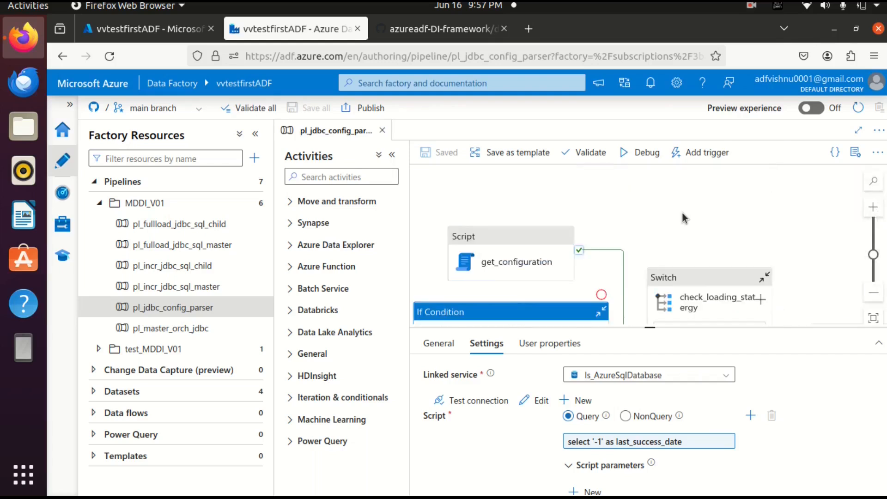
left_click(708, 317)
left_click(496, 343)
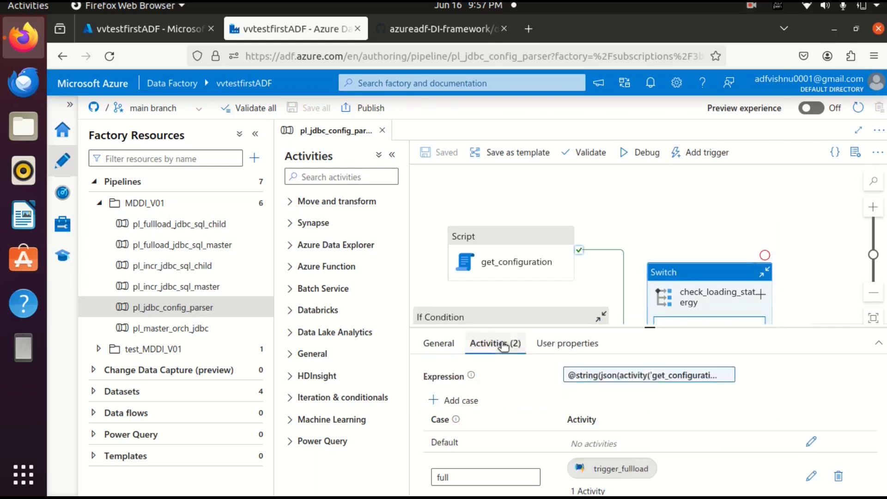
left_click(626, 378)
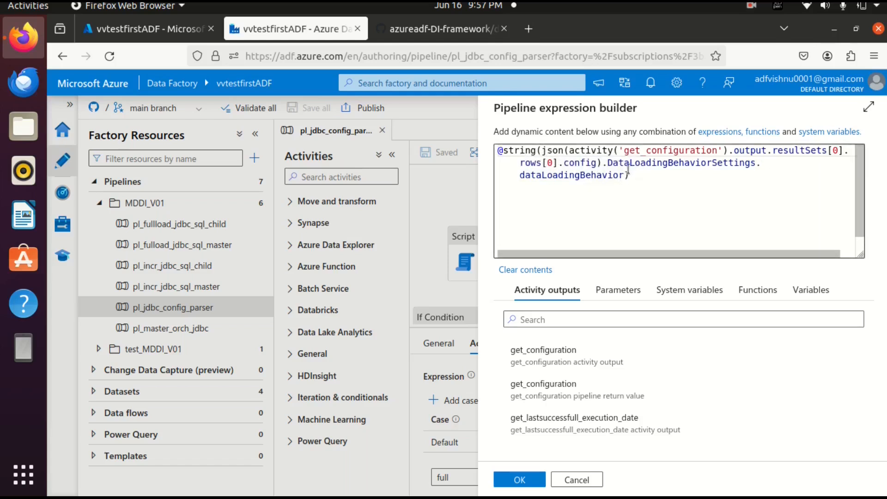
left_click(520, 479)
scroll(656, 224, "down", 2)
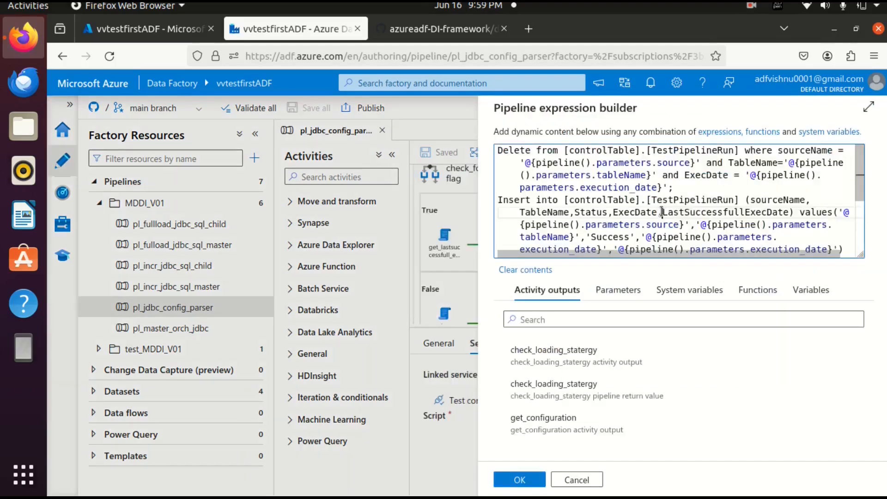
Examine the update_ingestion_status_success and update_ingestion_status_fail script queries, highlighting LastSuccessfullExecDate and the lastSuccessFullExecDate variable, and close the expression.
left_click_drag(663, 212, 793, 210)
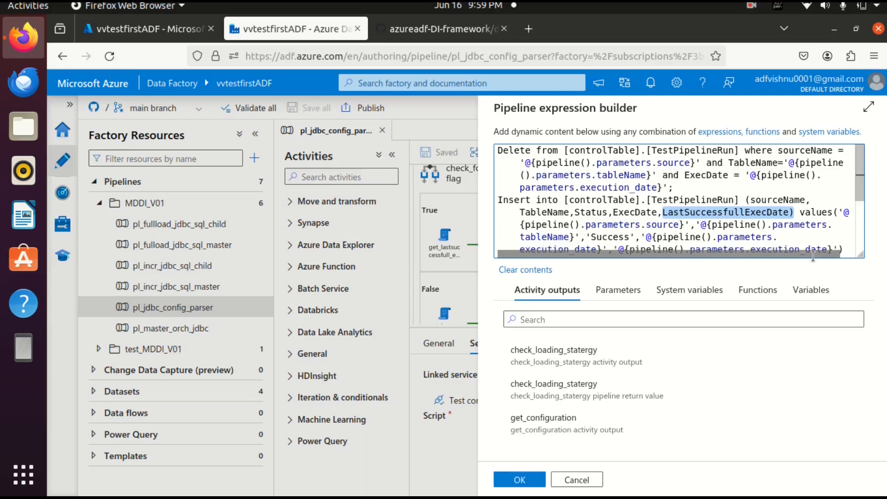
left_click_drag(664, 213, 793, 211)
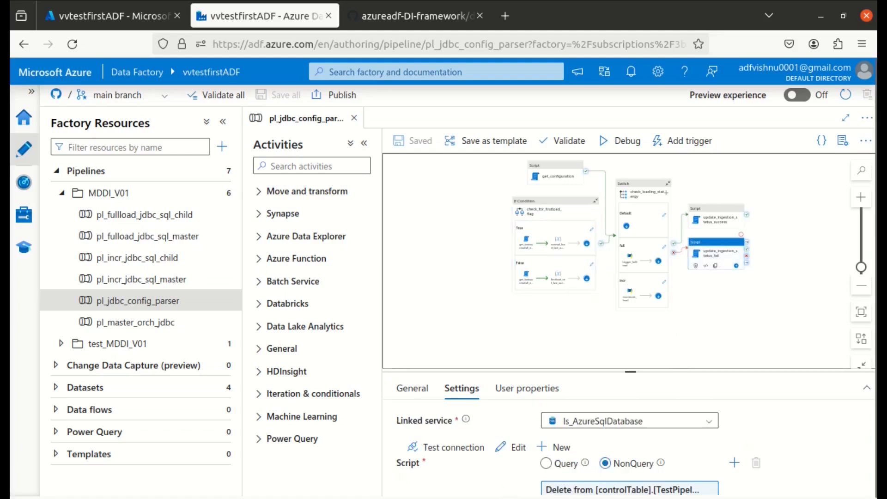
left_click(587, 491)
key("ctrl+v")
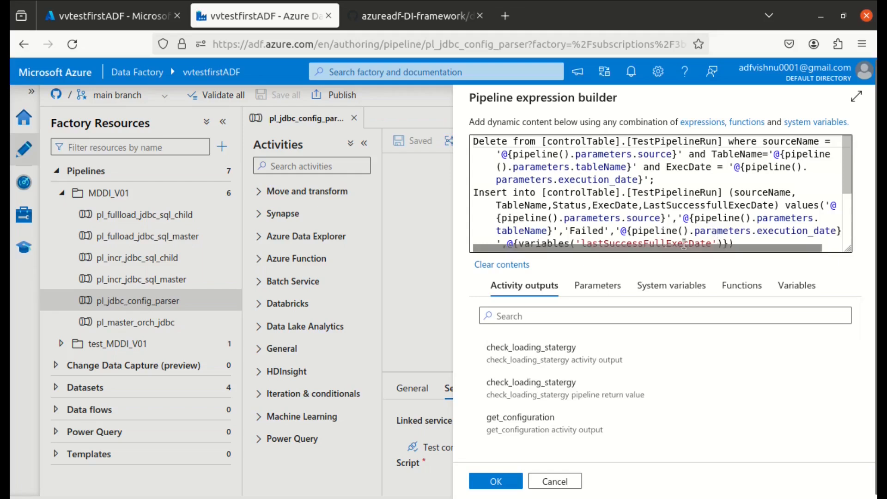
left_click_drag(508, 243, 730, 217)
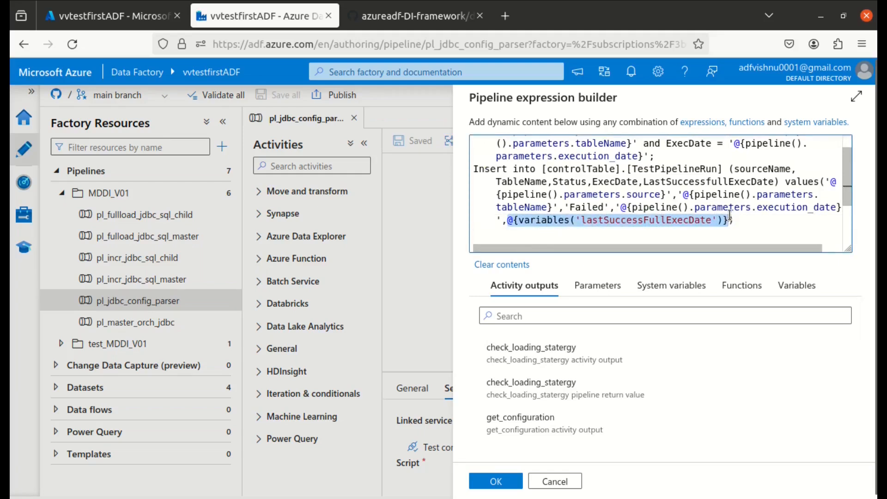
left_click(503, 219)
type(",")
left_click(496, 482)
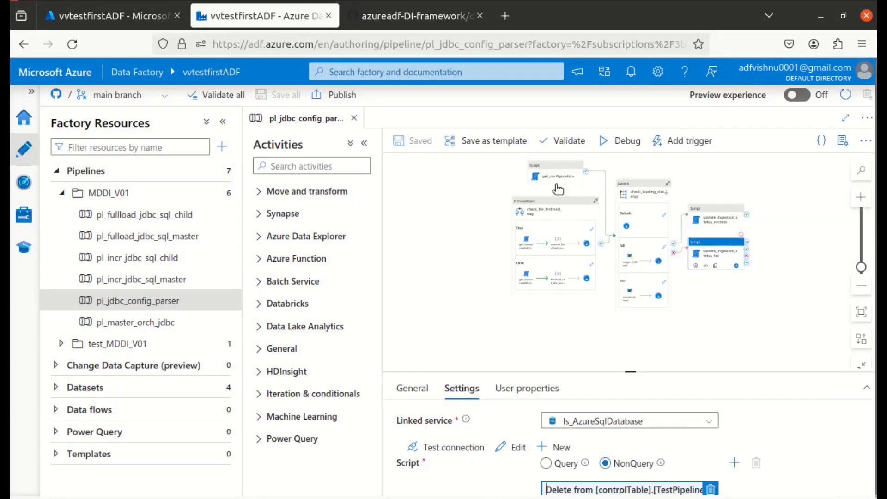
Inspect the variable name and value expression of the set-variable activity in check_for_firstload_flag's True branch, and select update_ingestion_status_fail.
left_click(541, 241)
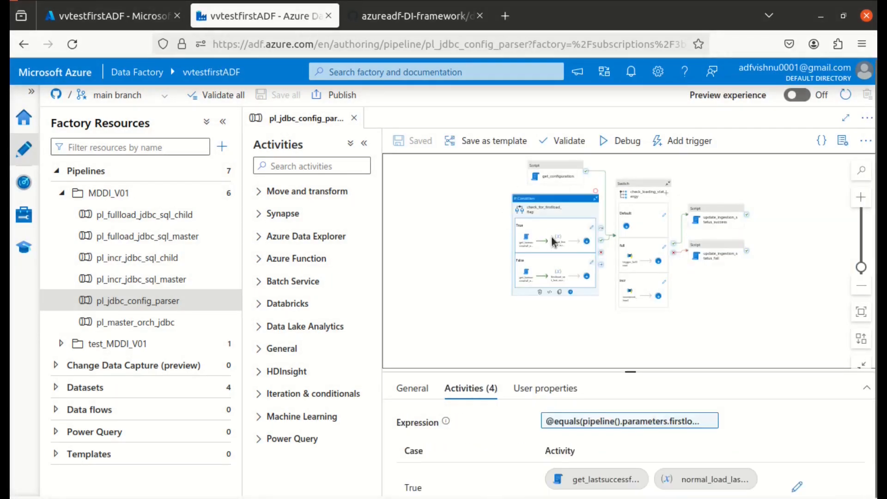
left_click(557, 245)
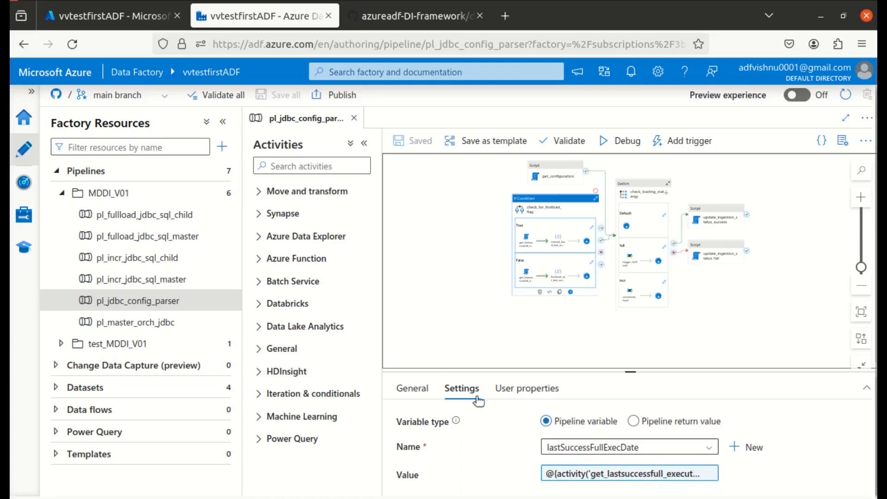
left_click(609, 476)
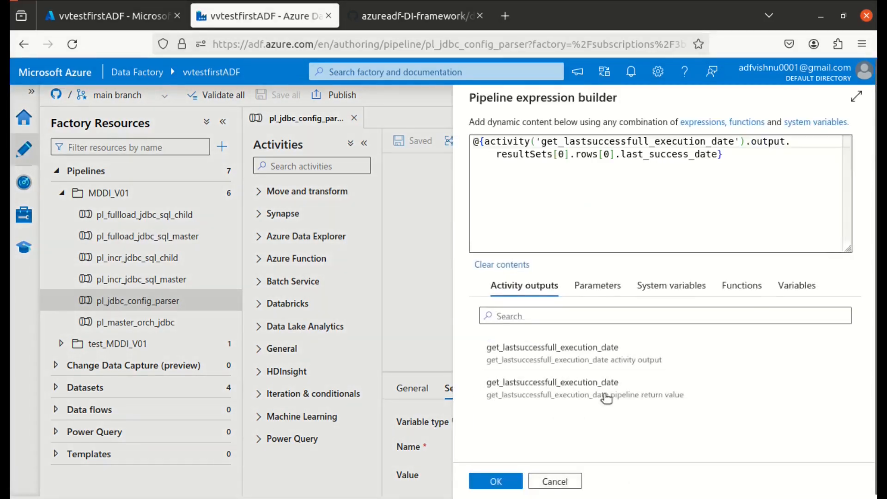
left_click(555, 482)
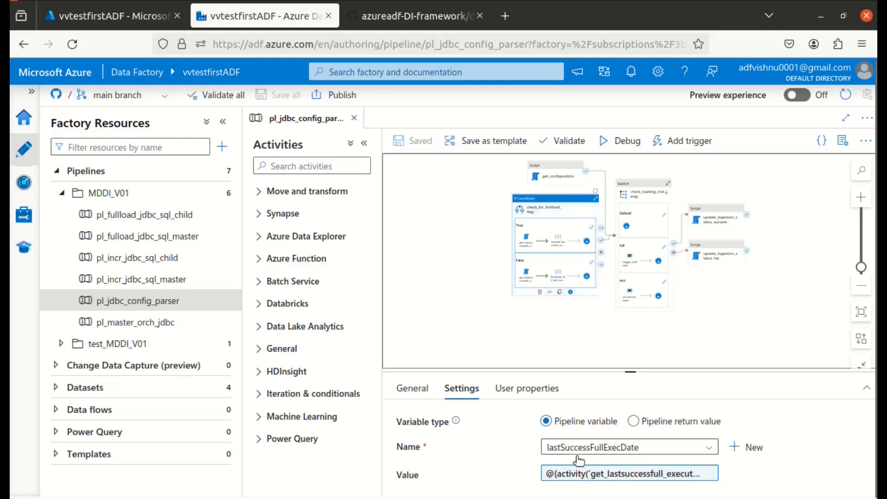
left_click(652, 448)
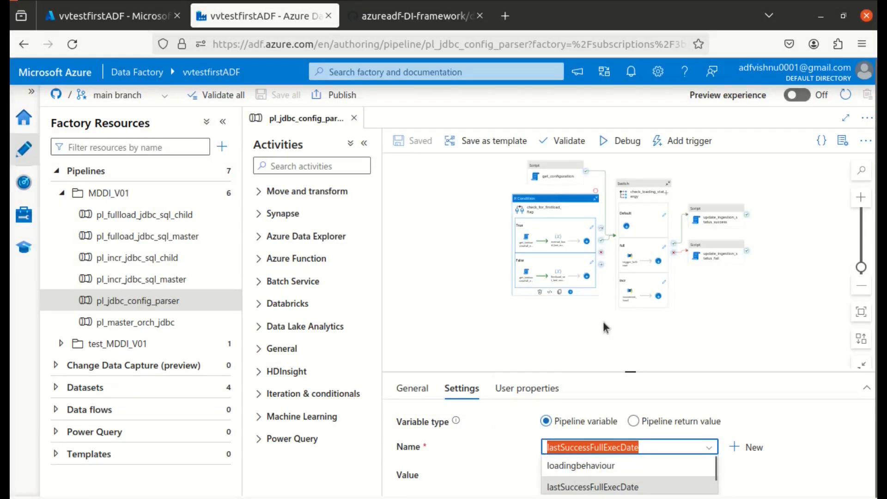
left_click(564, 332)
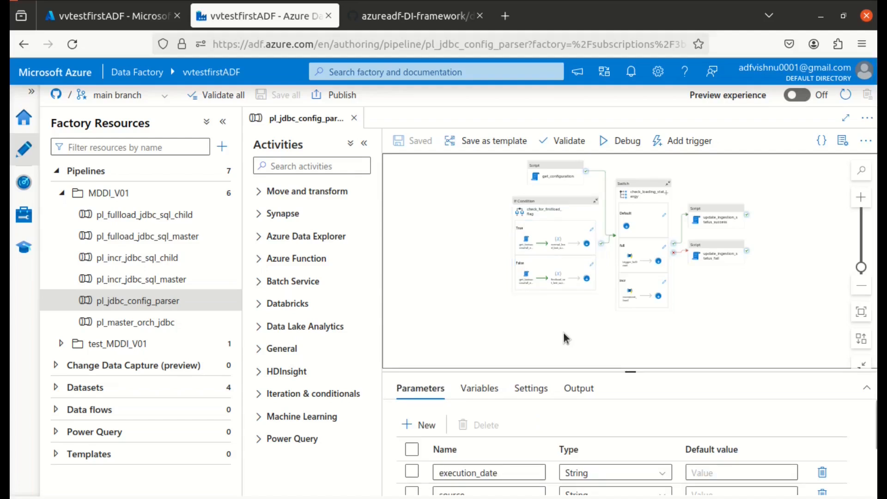
left_click(715, 264)
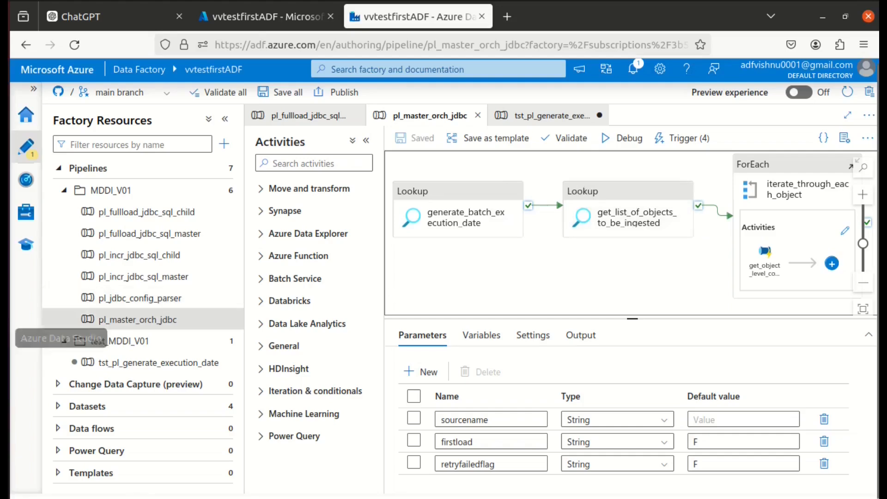
In Azure Data Studio, run the TestMetadataControlTable select query filtered on sourceName 'source1'.
left_click(4, 337)
left_click_drag(446, 148, 281, 125)
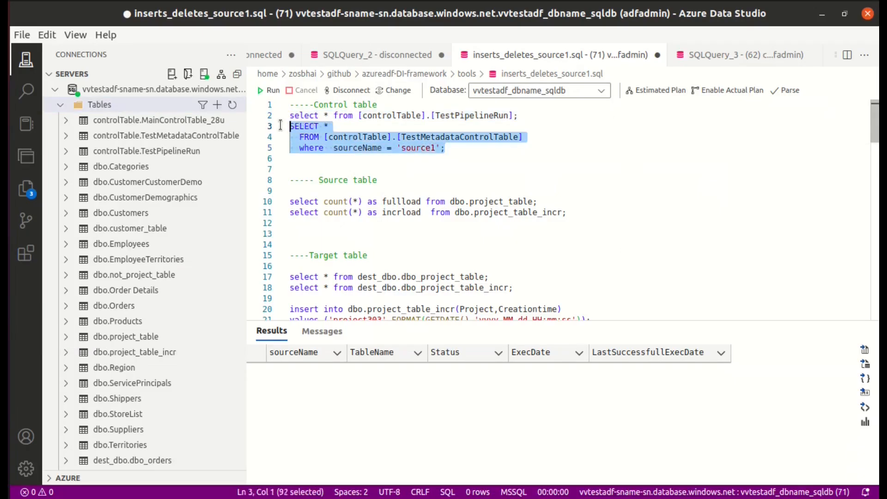
left_click(269, 90)
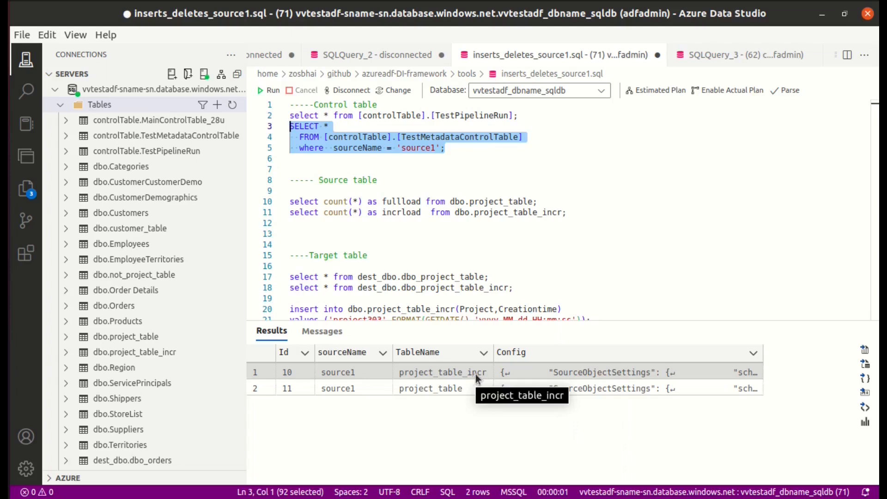
View the Config JSON of the project_table_incr and project_table rows in the query results.
left_click(577, 374)
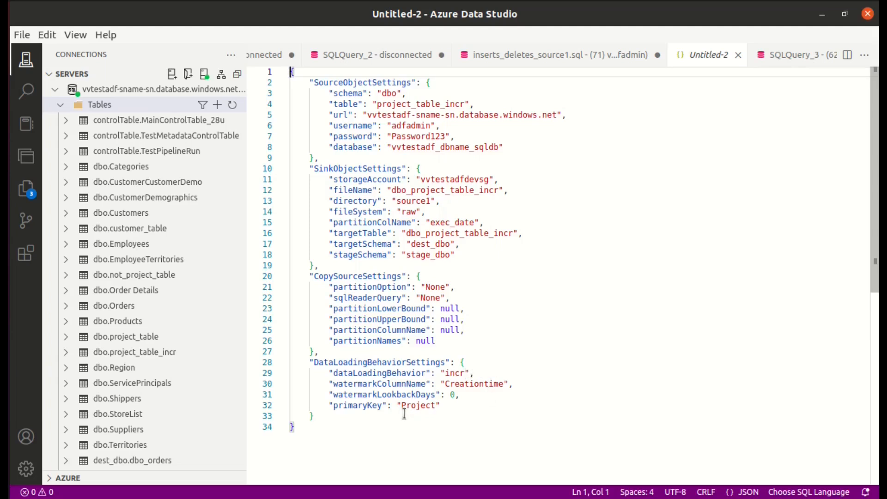
key("ctrl+Page_Up")
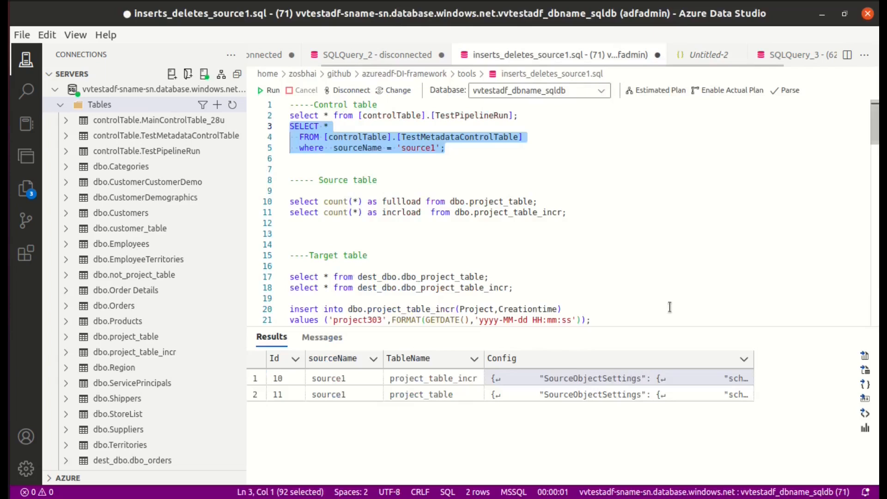
left_click(577, 396)
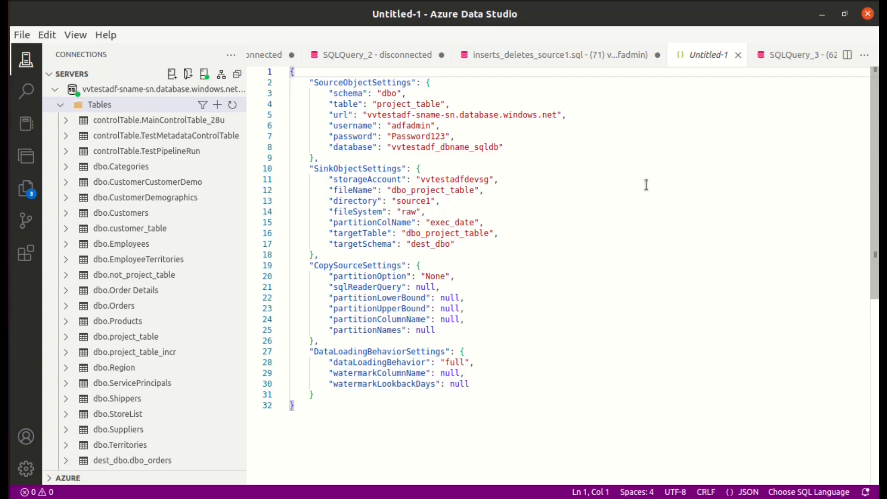
Return to inserts_deletes_source1.sql and run only the select query on controlTable.TestPipelineRun.
left_click(527, 56)
left_click_drag(521, 115, 286, 112)
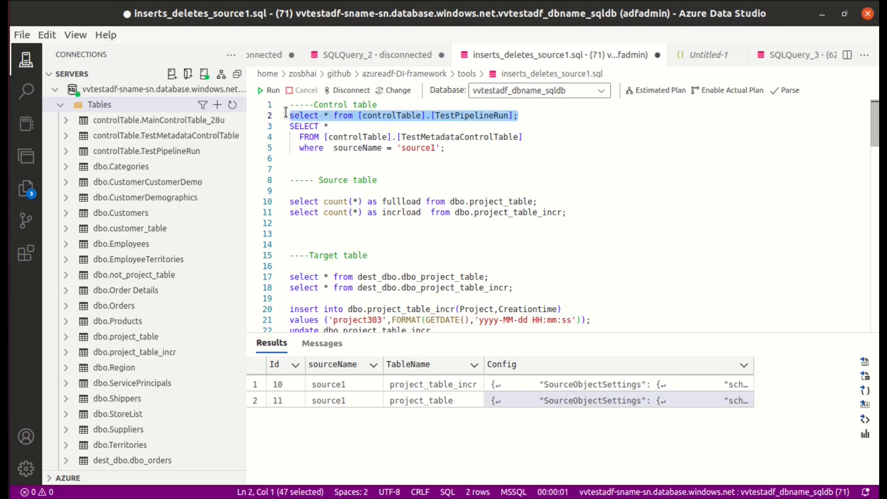
left_click(267, 90)
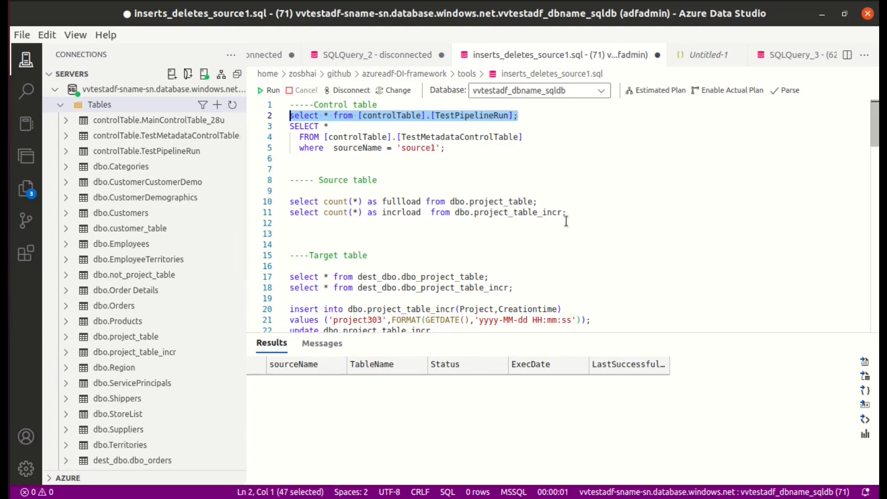
Run the two source table count queries for dbo.project_table and dbo.project_table_incr and view both results.
left_click_drag(572, 212, 288, 209)
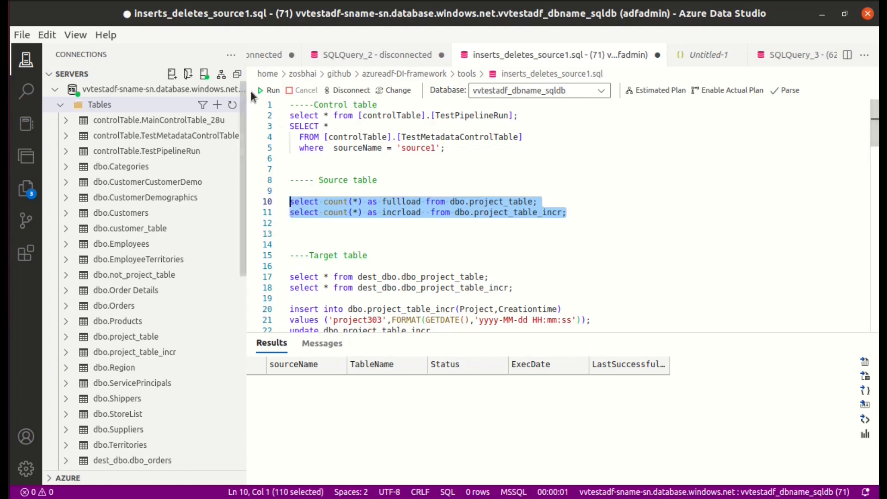
left_click(260, 90)
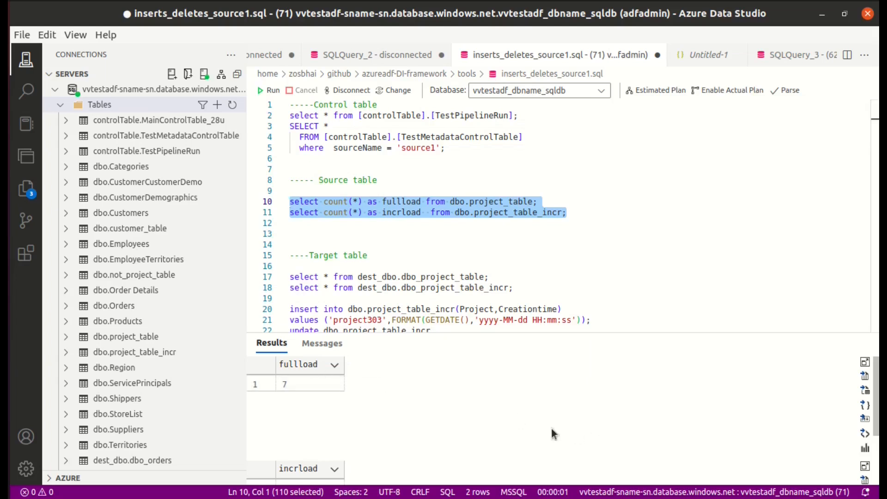
left_click(463, 413)
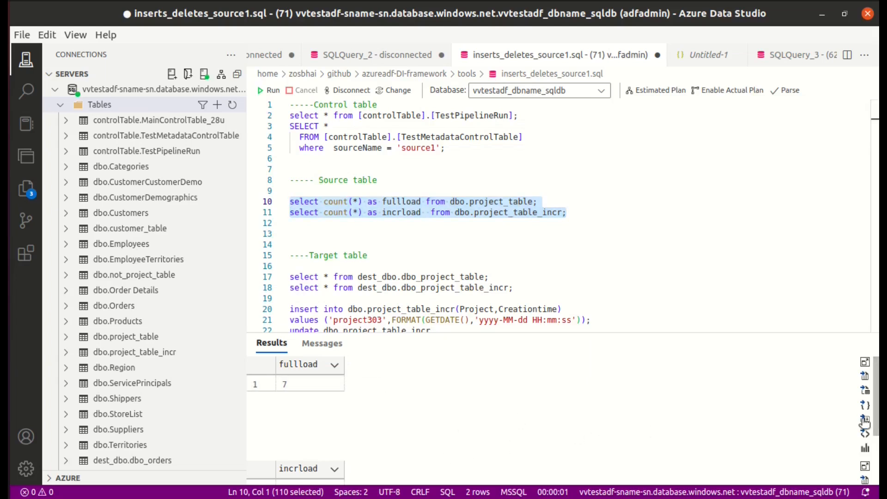
scroll(593, 457, "down", 2)
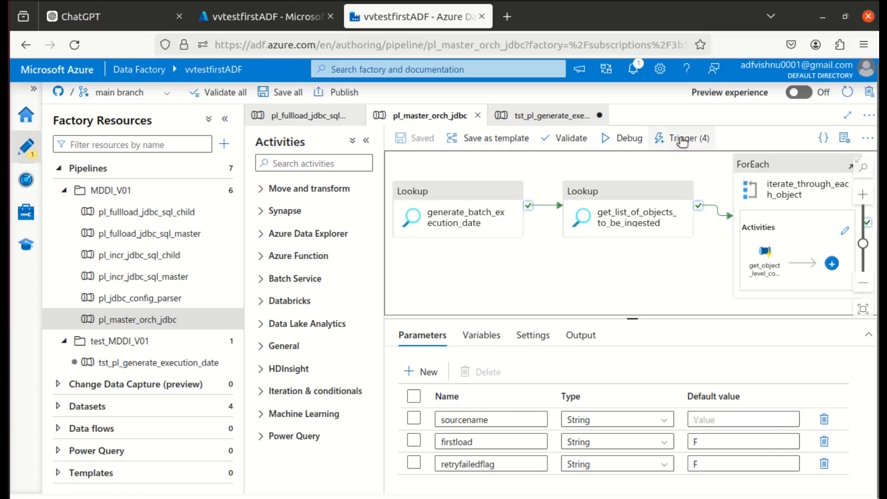
Switch to Azure Data Factory and trigger pl_master_orch_jdbc on demand with sourcename source1 and firstload T.
left_click(675, 137)
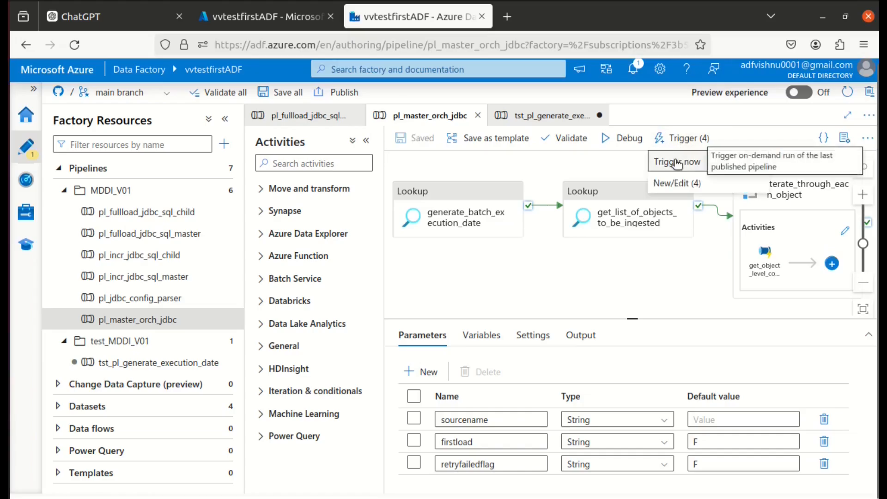
left_click(671, 165)
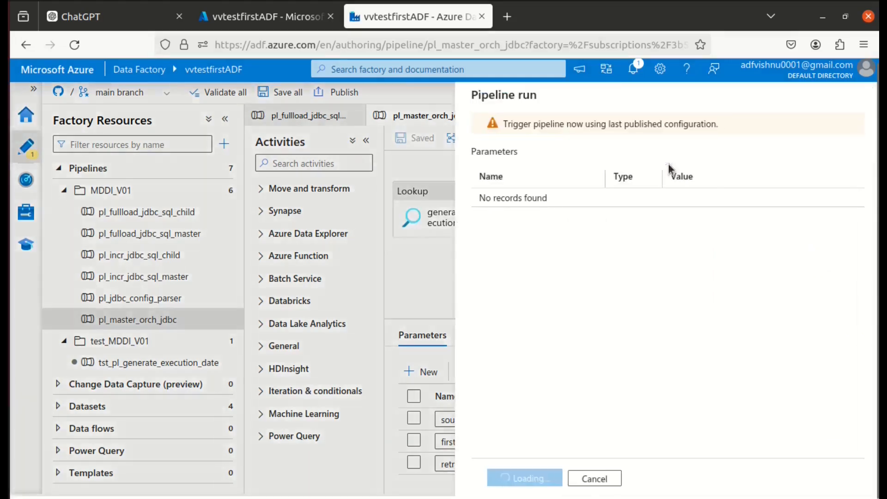
type("sourc")
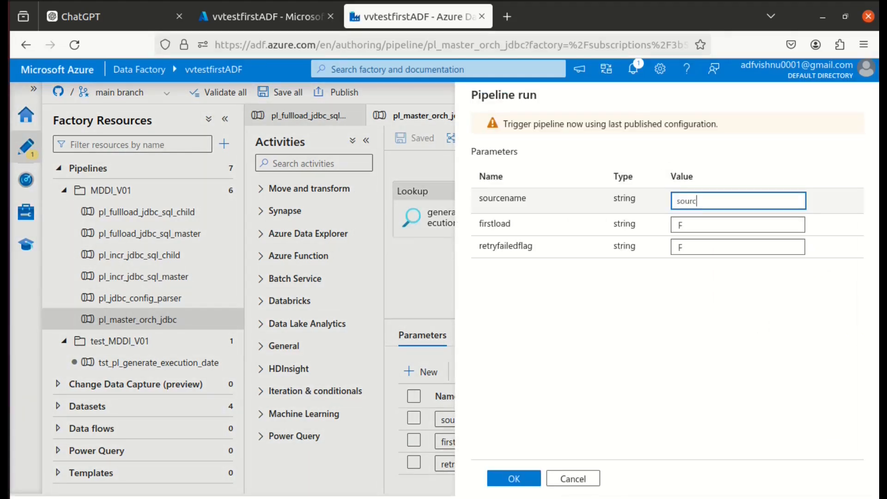
type("e1")
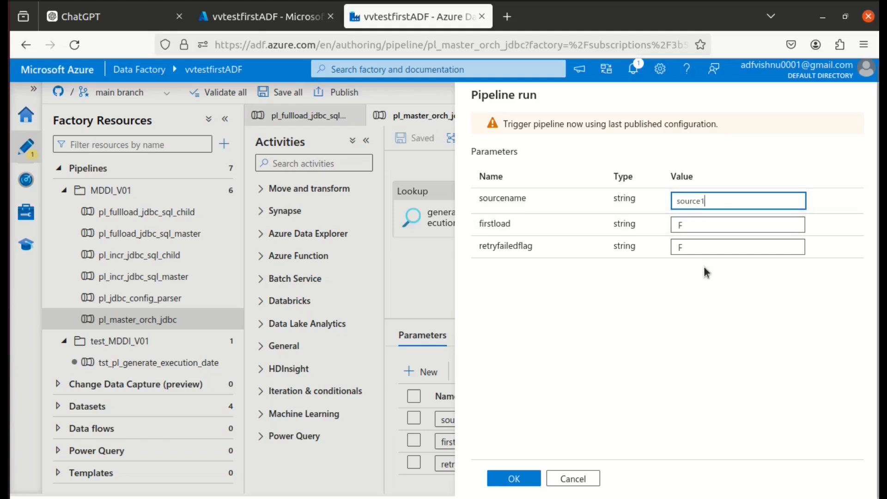
left_click(682, 223)
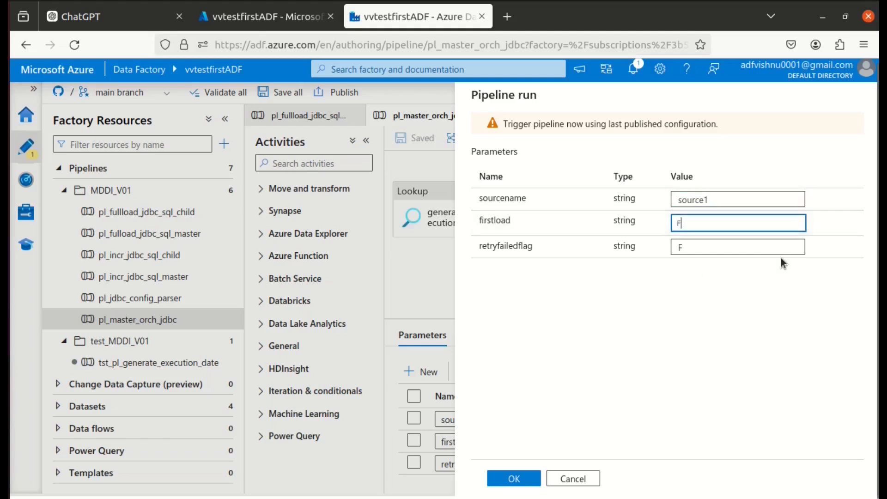
key("BackSpace")
type("T")
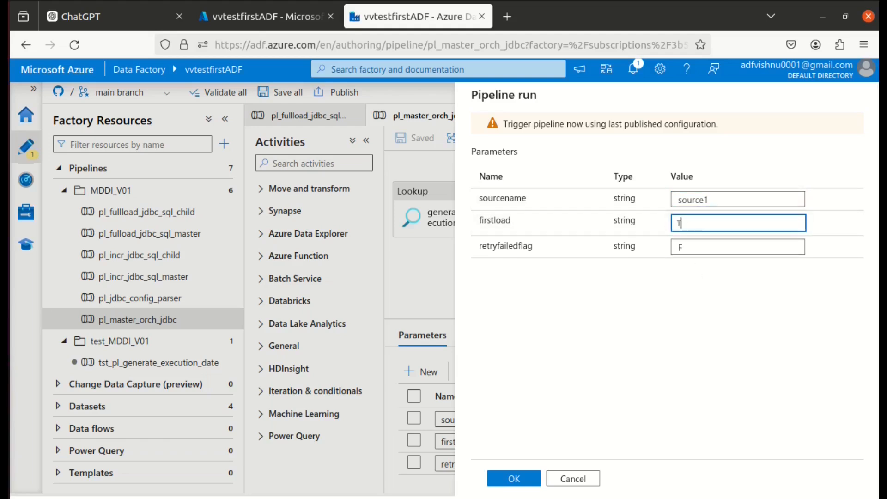
left_click(512, 479)
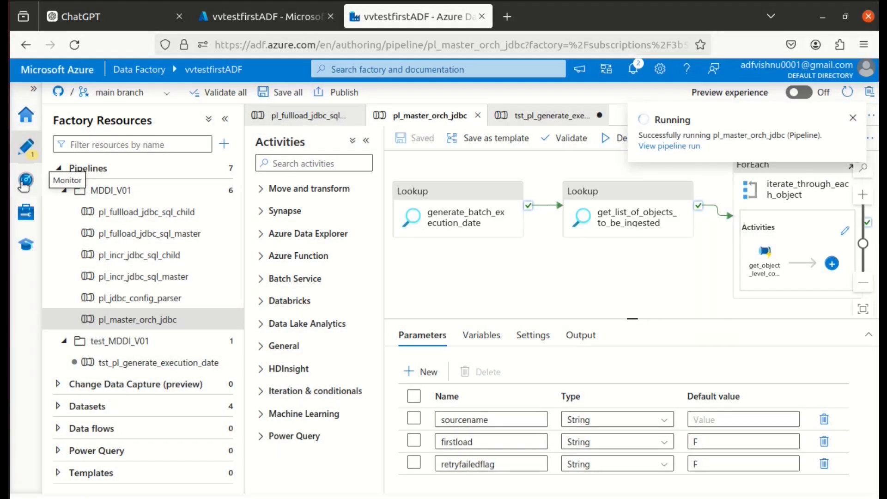
Monitor the triggered pipeline runs, refreshing the list until the master run finishes, and open the latest pl_master_orch_jdbc run's activity details.
left_click(25, 184)
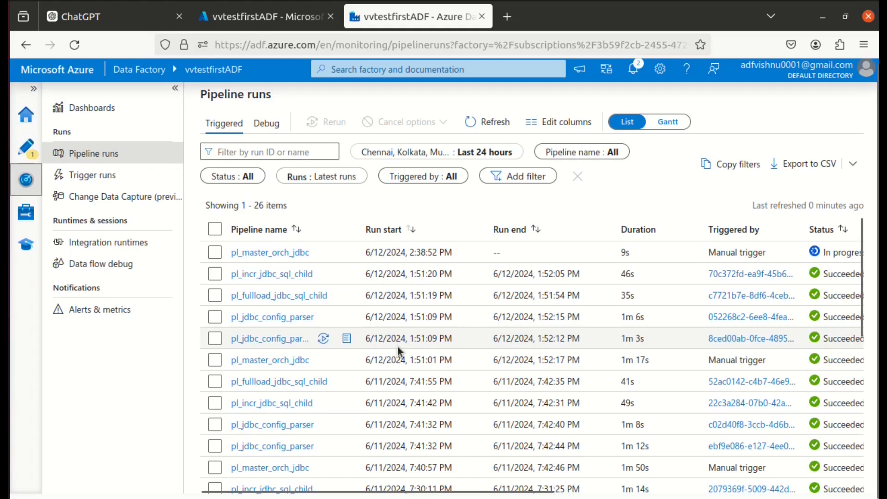
left_click(486, 122)
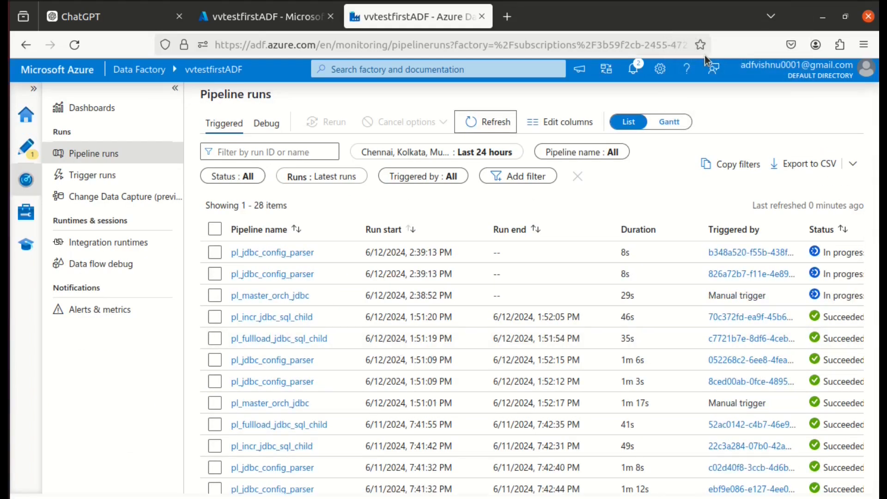
mouse_move(325, 296)
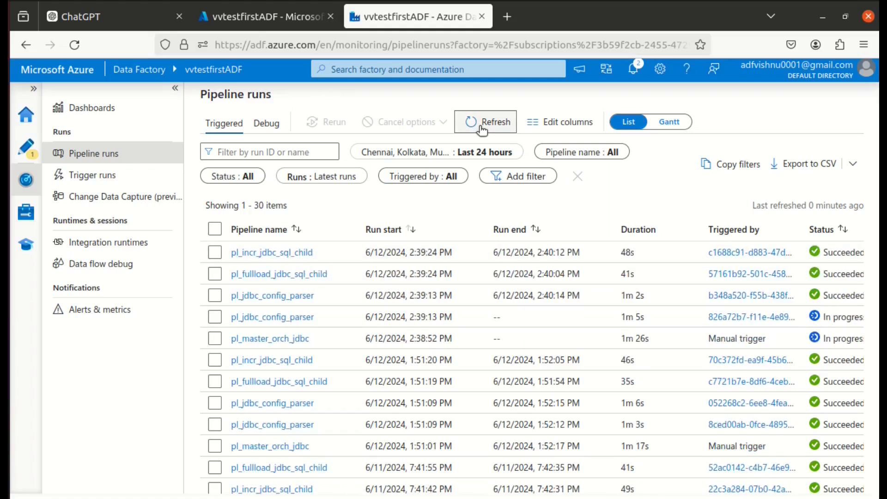
left_click(481, 127)
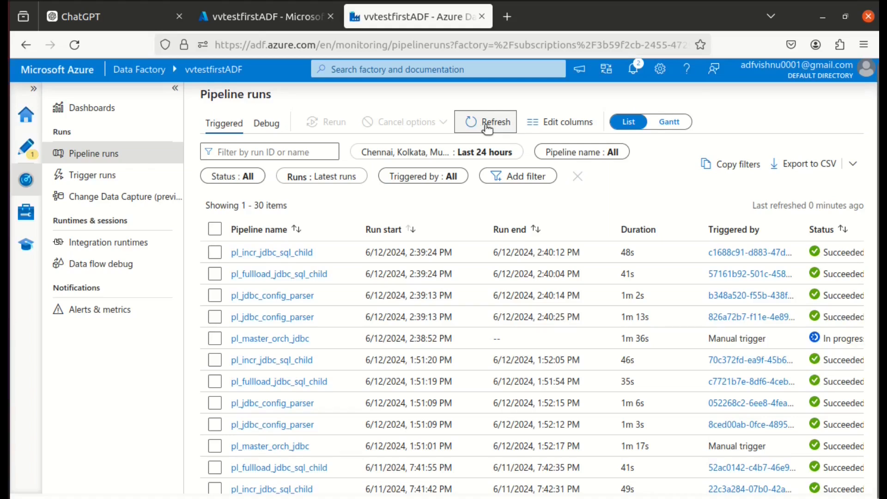
left_click(487, 126)
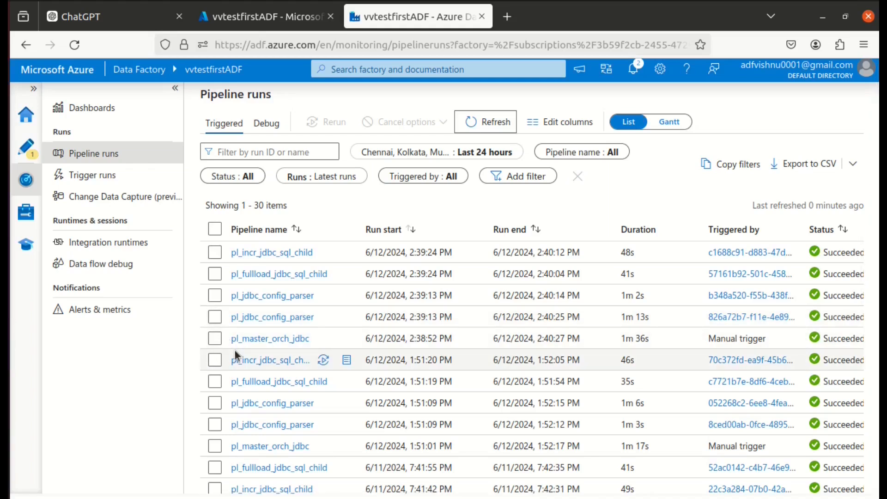
left_click(262, 340)
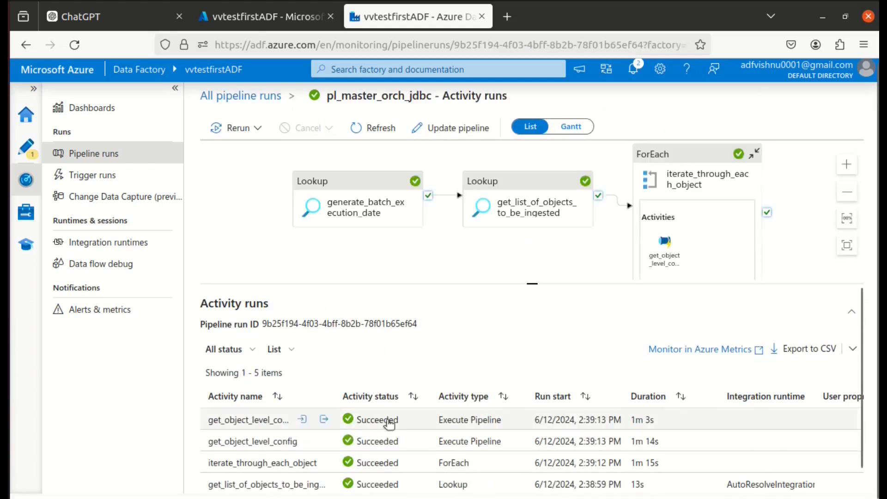
View the generate_batch_execution_date lookup output, then the output of the last-successful-execution script in the pl_jdbc_config_parser run.
scroll(308, 391, "down", 1)
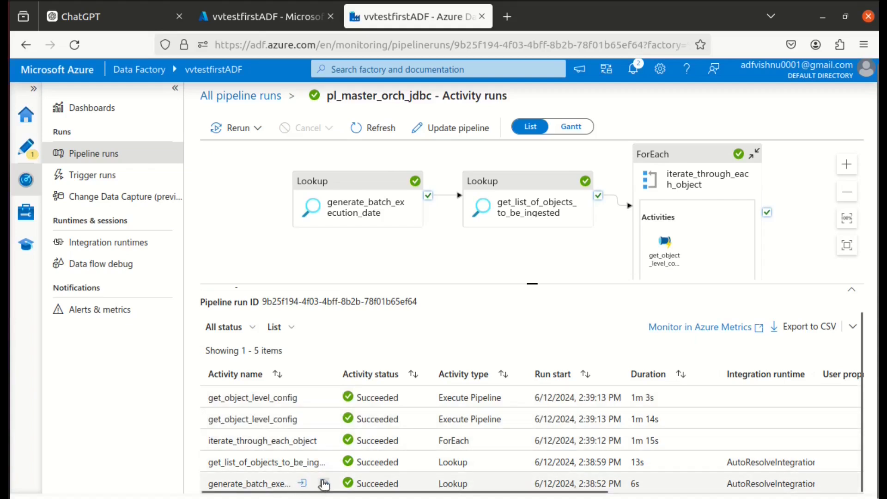
left_click(325, 484)
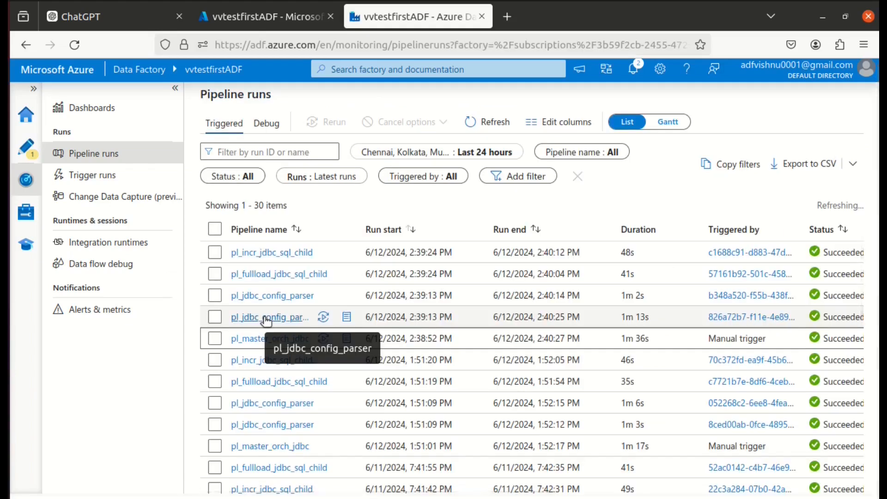
left_click(266, 318)
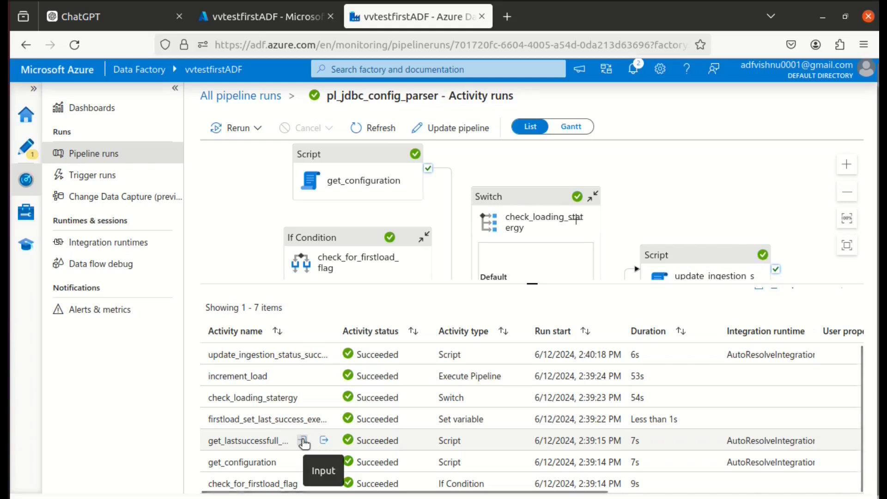
left_click(325, 440)
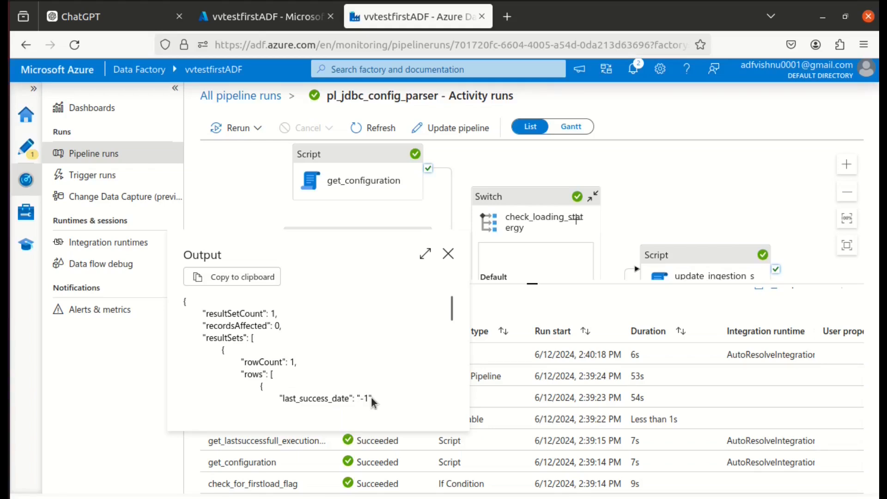
Switch to Azure Data Studio and run only the select query on controlTable.TestPipelineRun to check the run status.
key("alt+Tab")
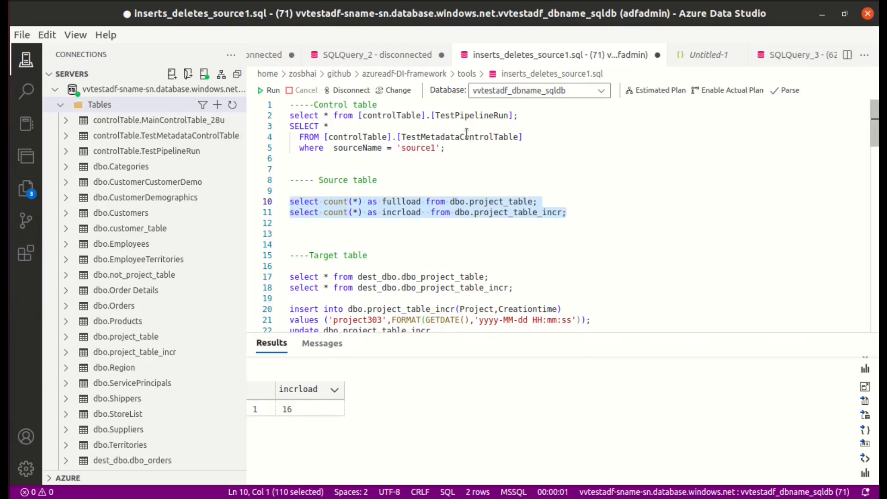
left_click_drag(532, 115, 289, 116)
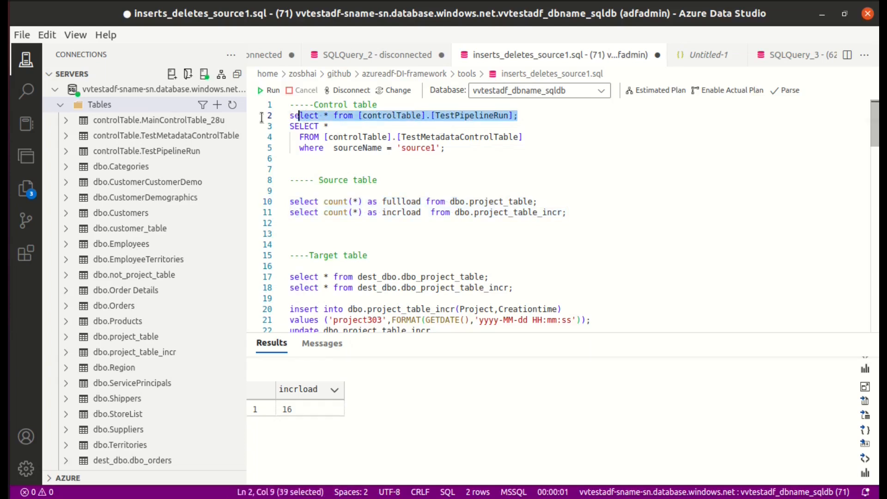
left_click(263, 91)
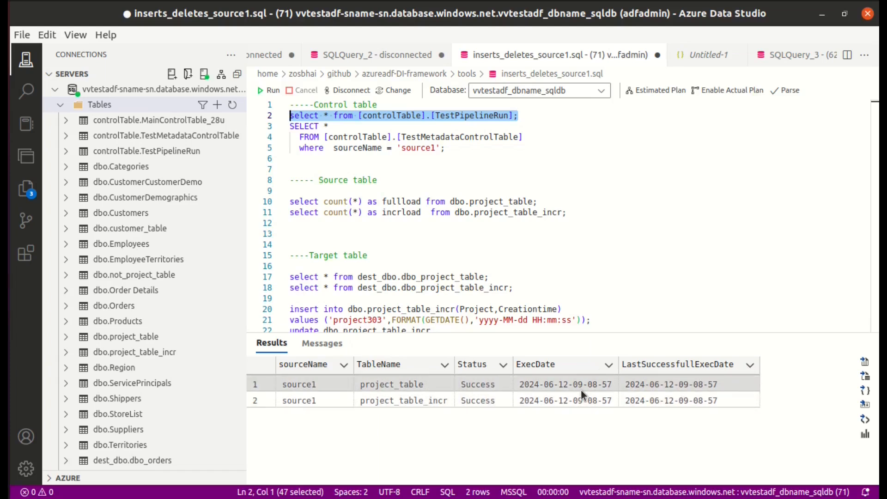
Switch to Azure Data Factory, open the latest pl_incr_jdbc_sql_child run in Container view, and inspect the incr_read_jdbc copy details.
left_click(10, 24)
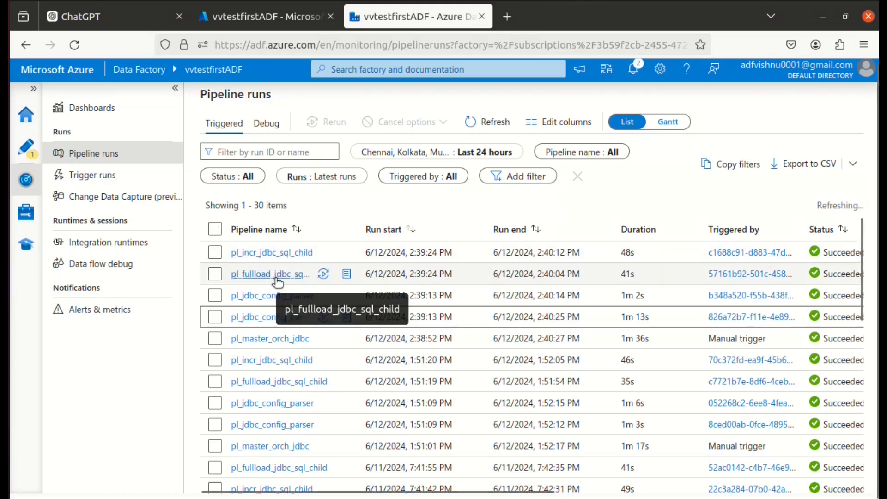
left_click(272, 252)
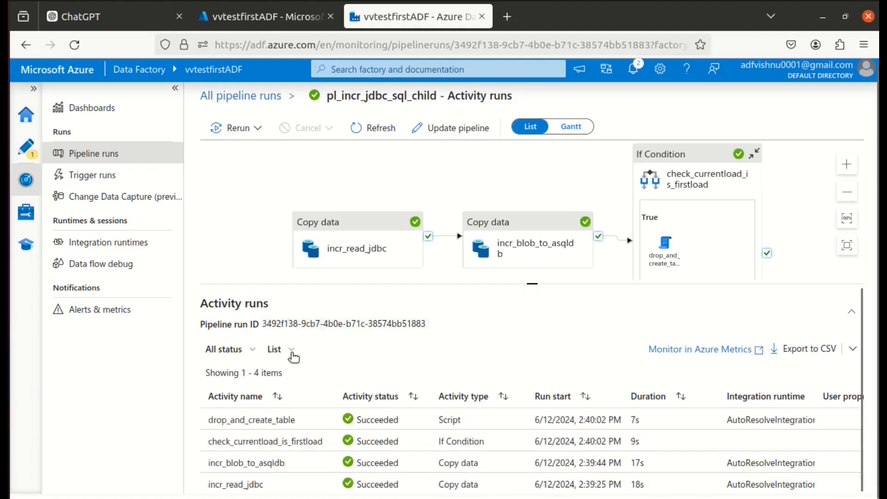
left_click(291, 350)
left_click(301, 390)
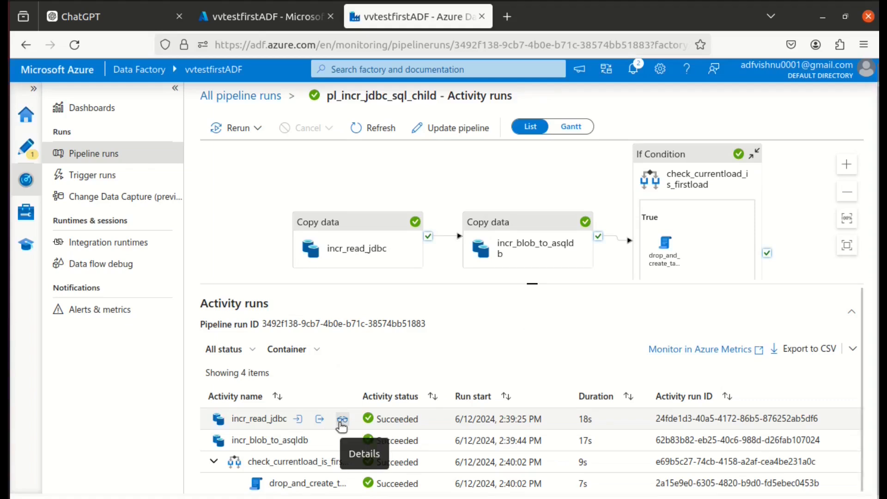
left_click(342, 420)
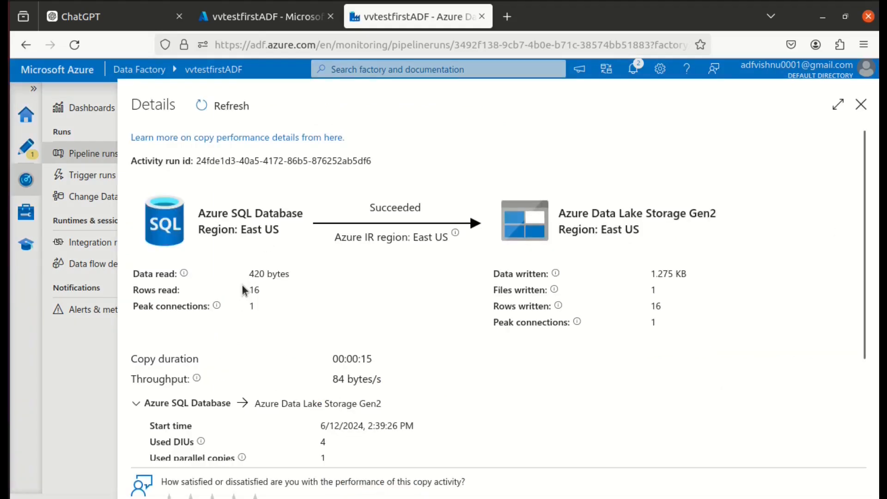
left_click(862, 106)
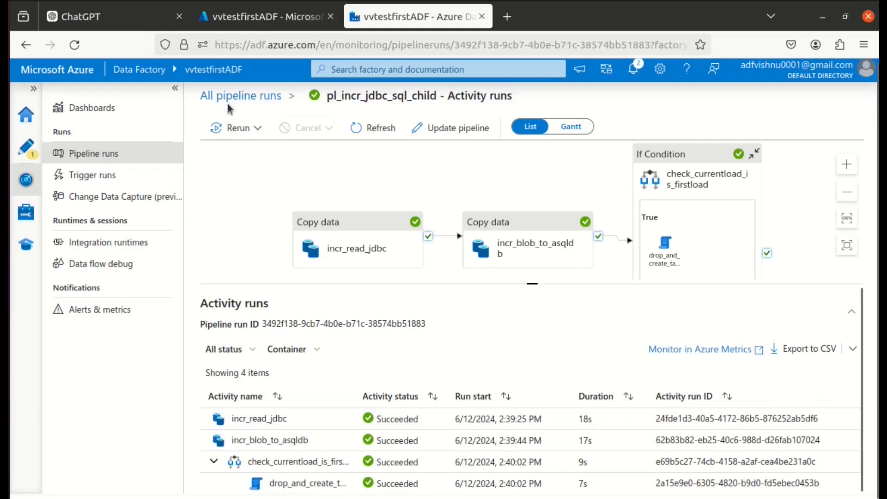
Open the latest pl_fullload_jdbc_sql_child run from the pipeline runs list and inspect the fulload_read_jdbc copy details.
left_click(242, 97)
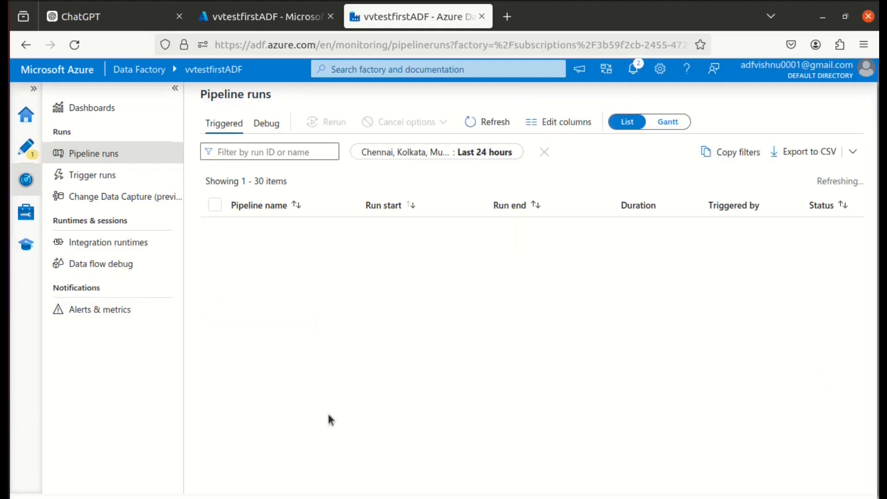
left_click(276, 287)
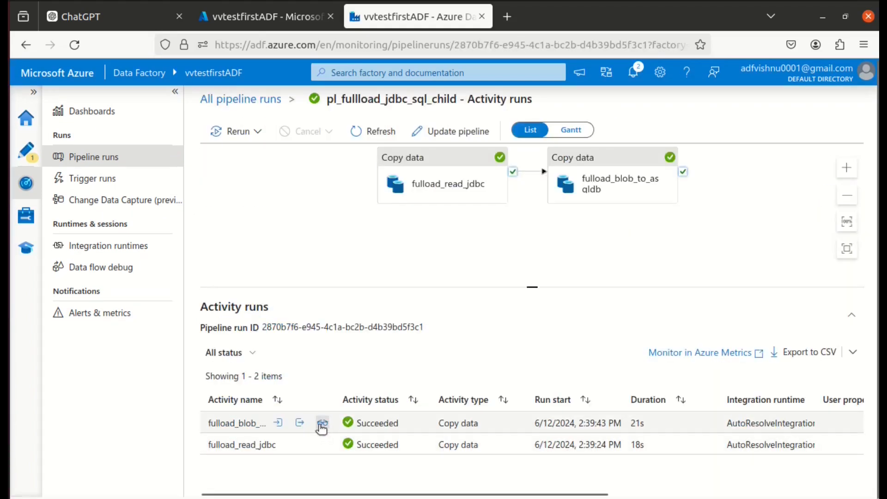
left_click(322, 444)
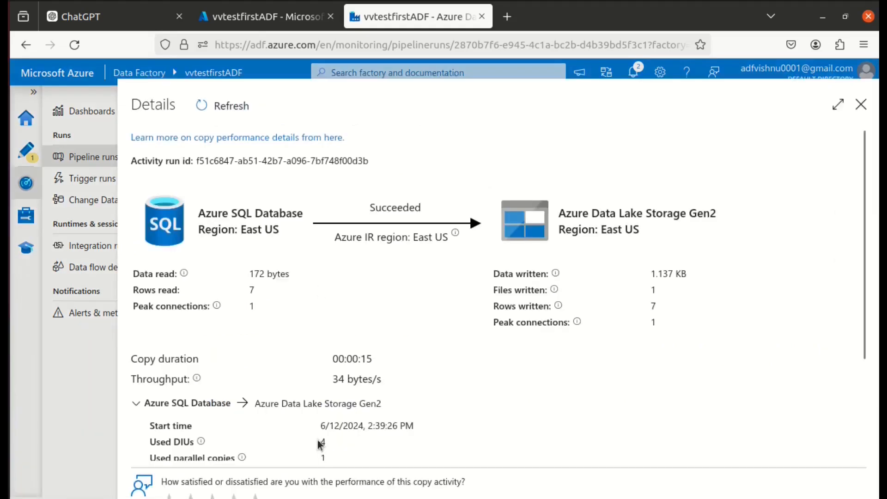
key("Escape")
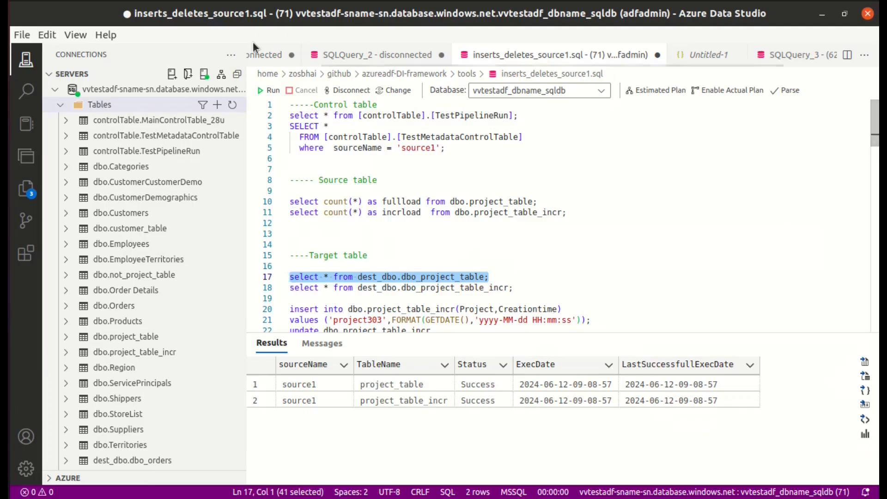
In Azure Data Studio, run the select queries on dest_dbo.dbo_project_table and dest_dbo.dbo_project_table_incr one at a time and review their rows.
left_click(270, 90)
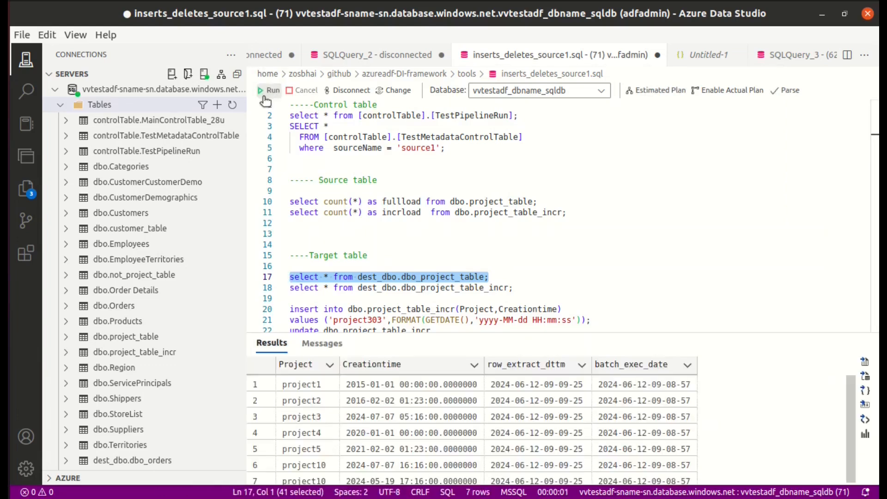
scroll(378, 402, "down", 1)
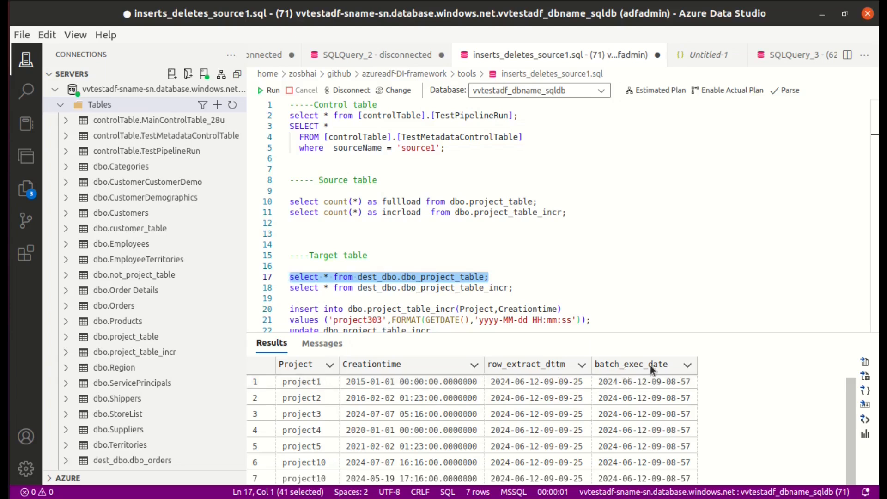
left_click_drag(513, 287, 289, 287)
left_click(266, 90)
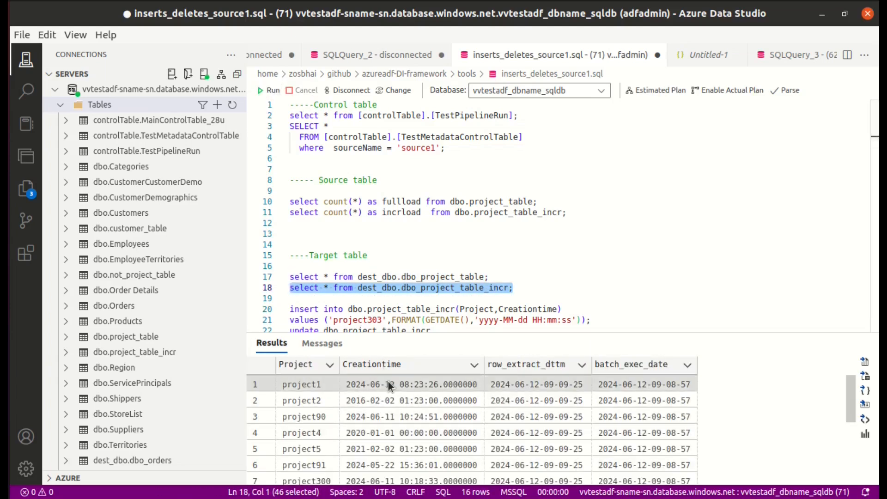
scroll(398, 418, "down", 3)
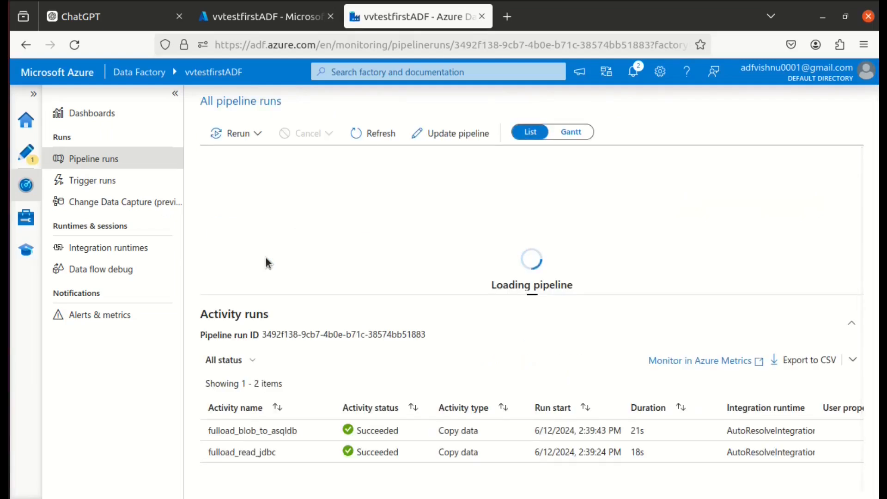
Back in Azure Data Factory, recheck the incr_read_jdbc copy details and widen the Activity name column to show full names.
left_click(342, 423)
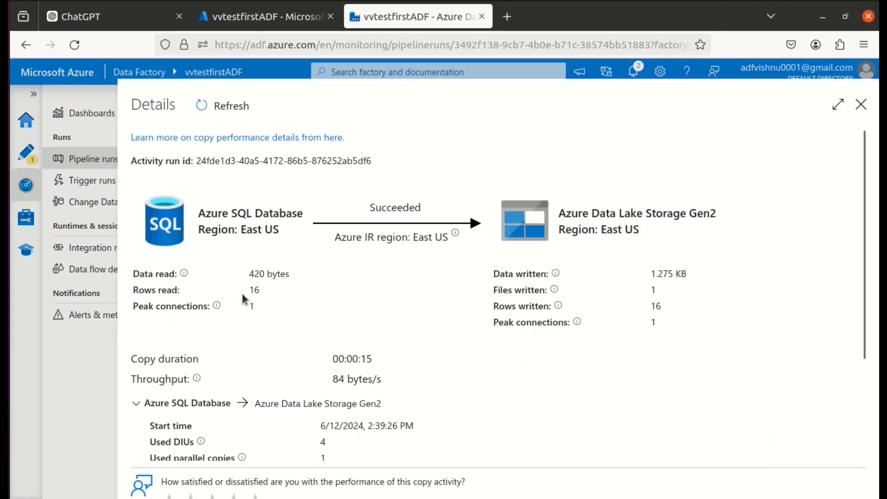
left_click(860, 106)
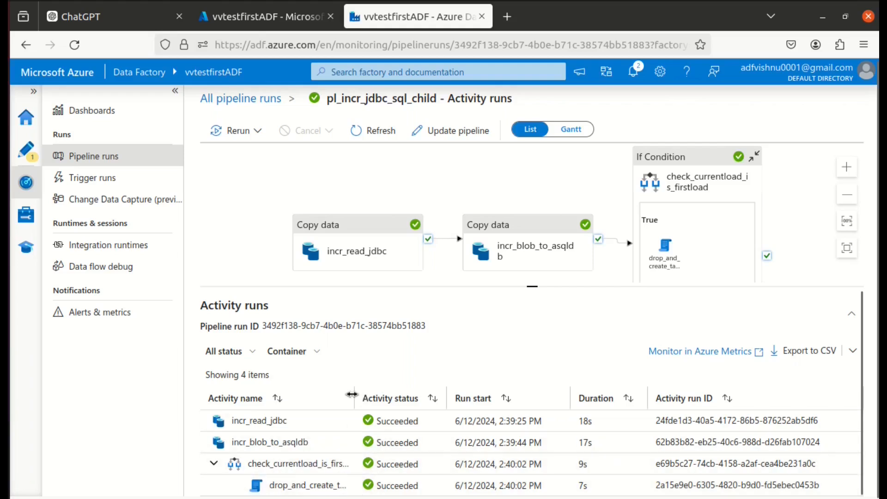
left_click_drag(353, 394, 390, 414)
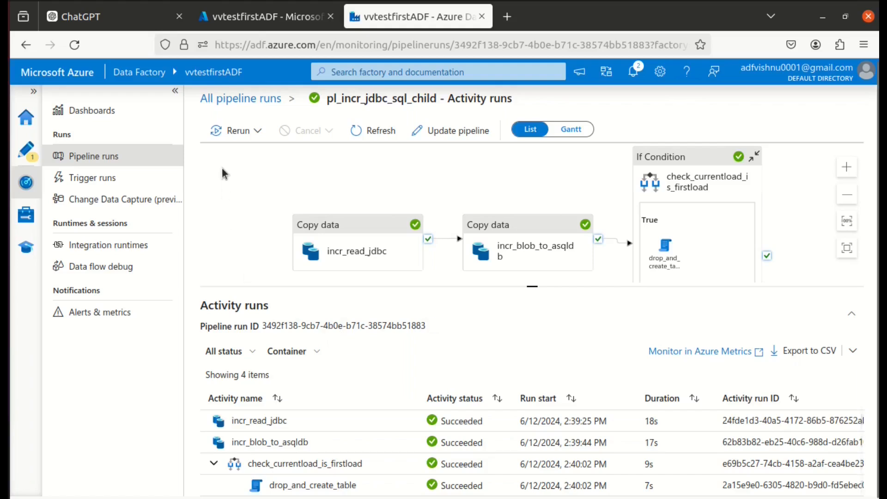
Switch to Azure Data Studio and change the project value in the dbo.project_table_incr insert statement to project305.
key("alt+Tab")
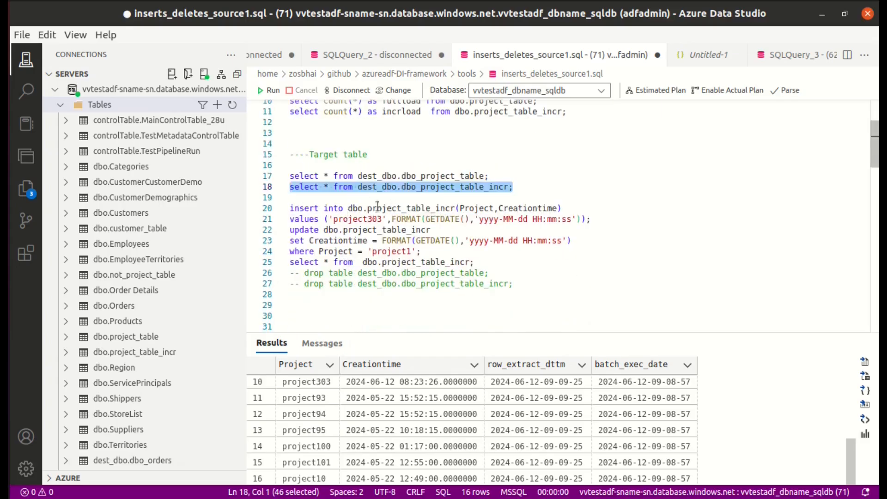
left_click(380, 219)
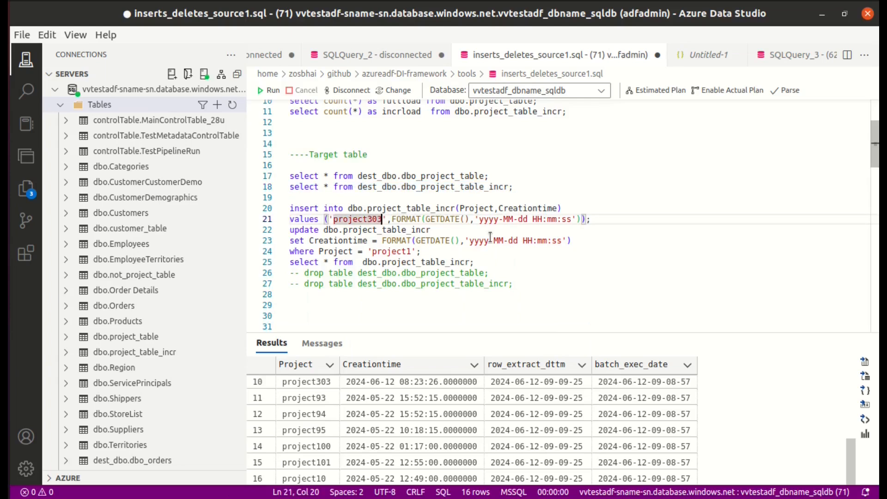
key("BackSpace")
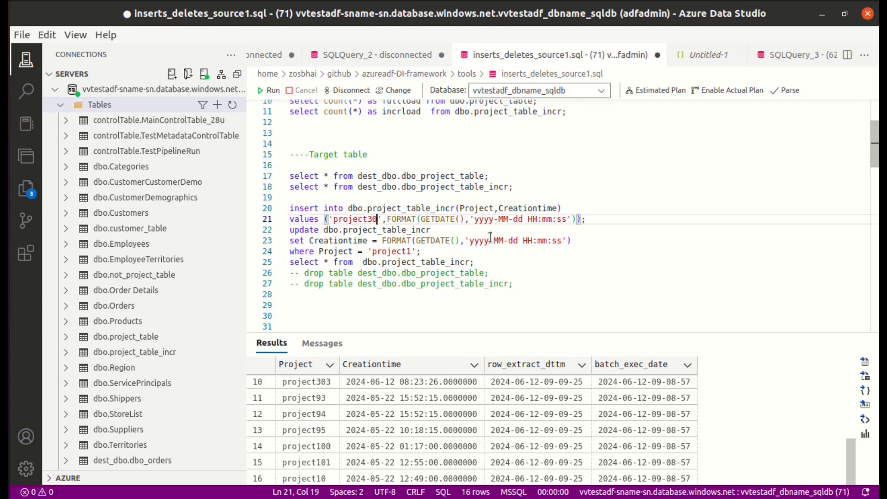
type("5")
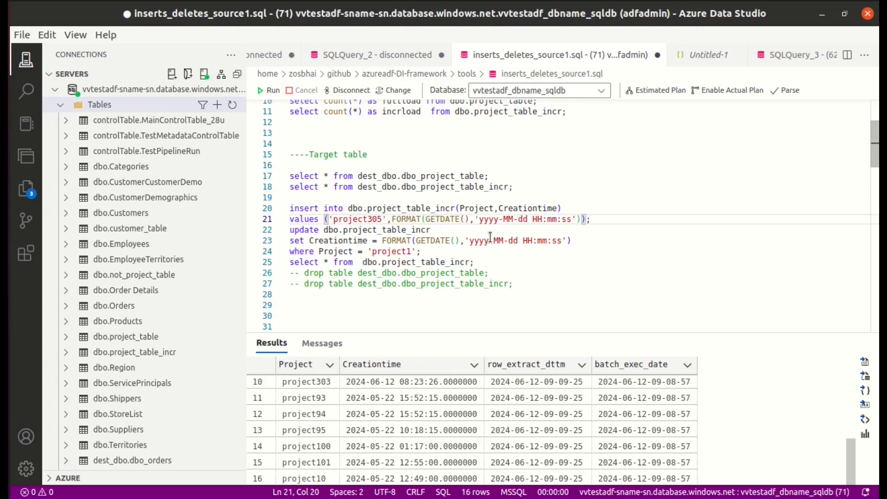
Run the insert for project305 together with the Creationtime update for project1 on dbo.project_table_incr.
double_click(411, 251)
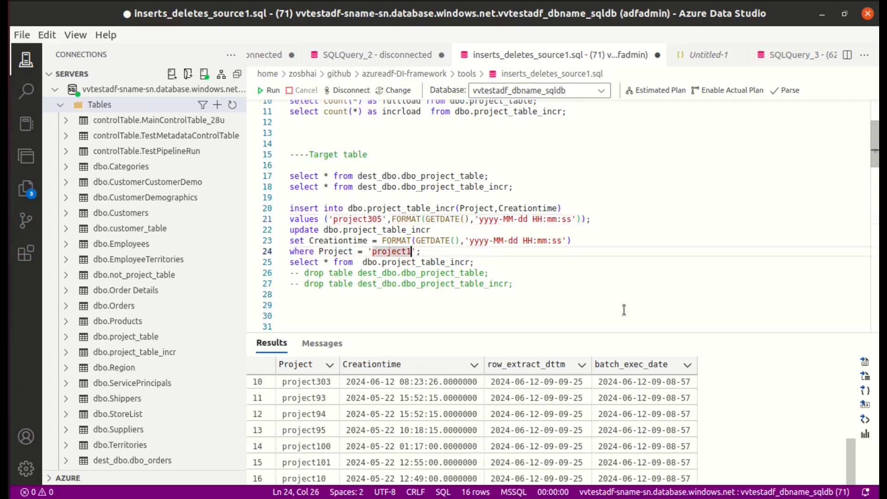
left_click_drag(448, 253, 283, 203)
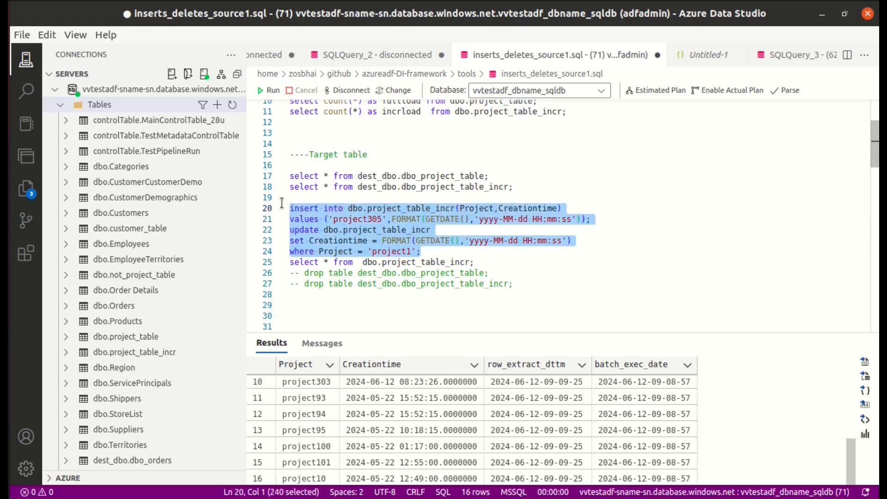
left_click(268, 91)
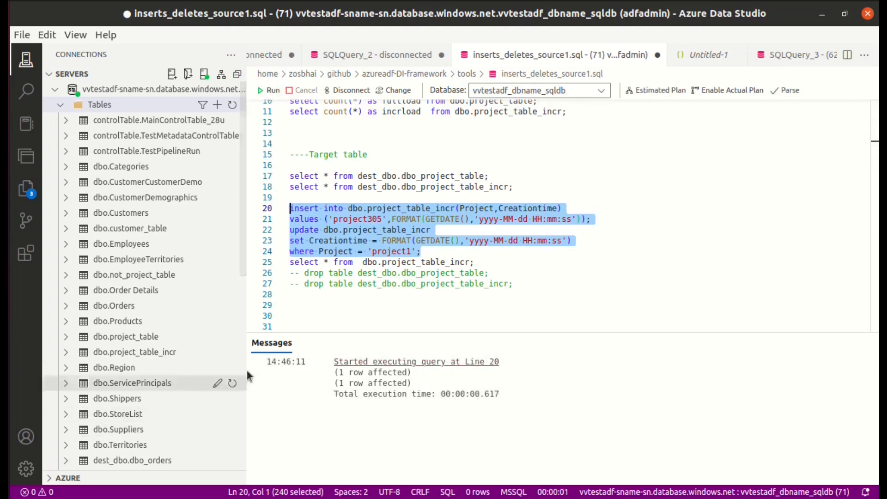
Run only the select query on the source table dbo.project_table_incr and check its rows.
left_click_drag(482, 262, 319, 251)
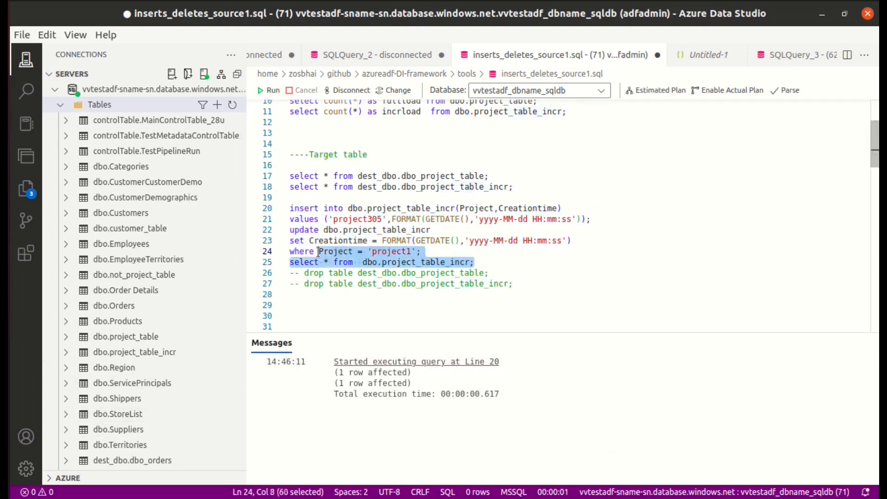
left_click(480, 263)
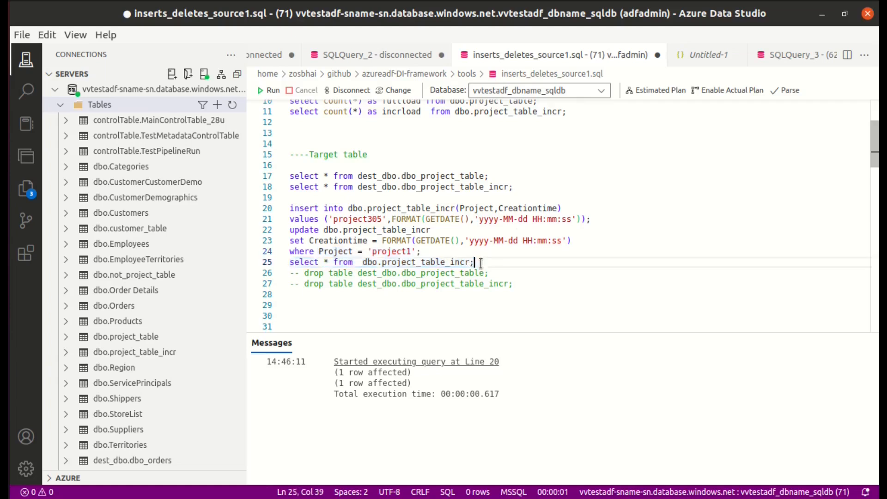
left_click_drag(473, 262, 319, 251)
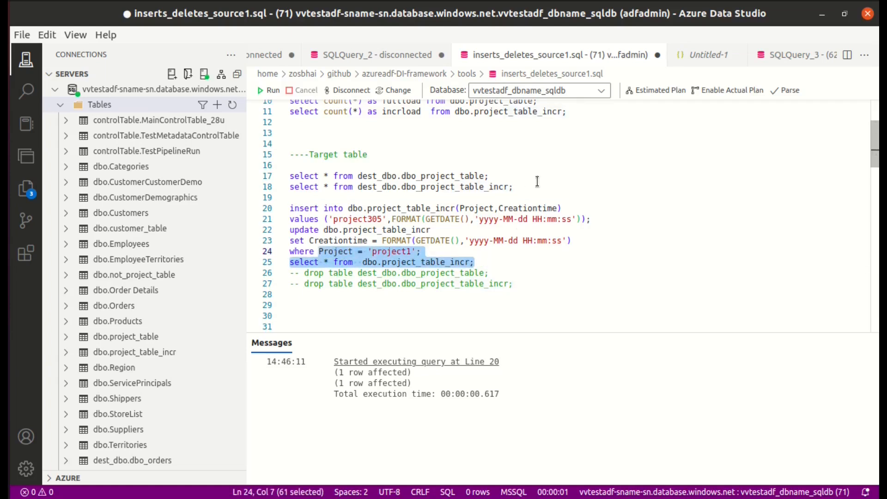
left_click(480, 262)
left_click_drag(480, 263, 259, 264)
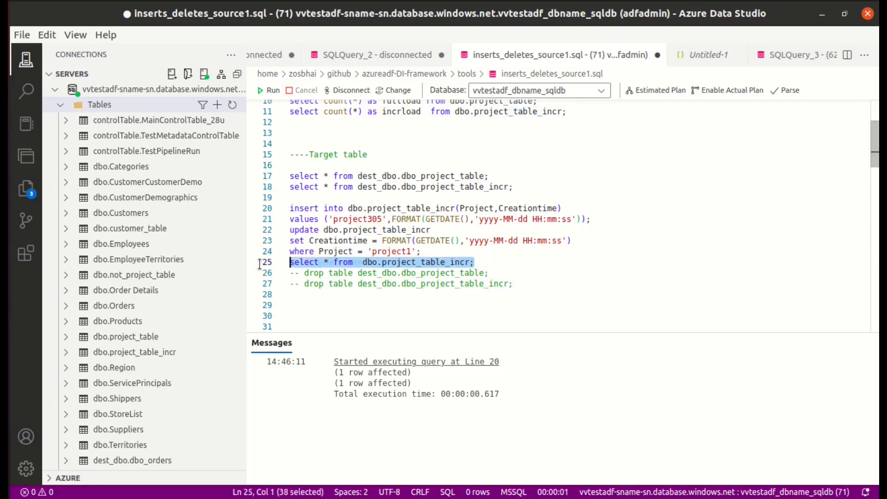
left_click(268, 90)
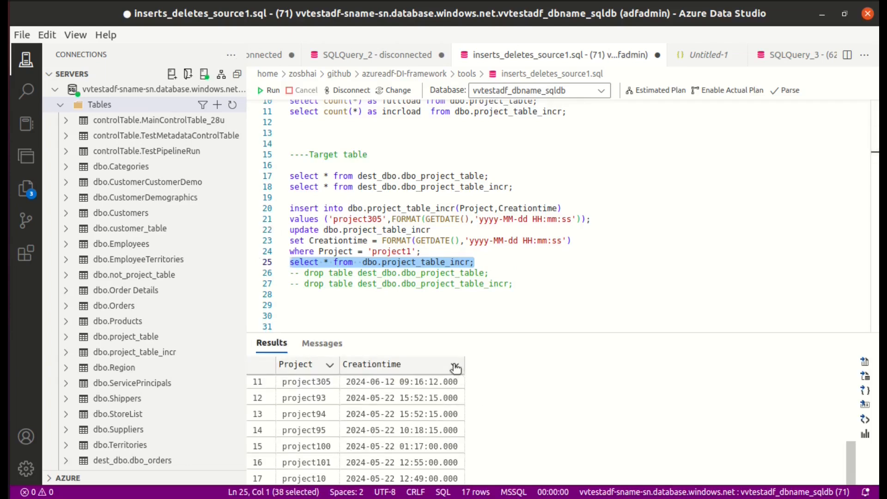
Sort the source table results by Creationtime in descending order and review the "Identify the delta records" query in the script.
left_click(455, 368)
left_click(503, 290)
scroll(408, 277, "down", 5)
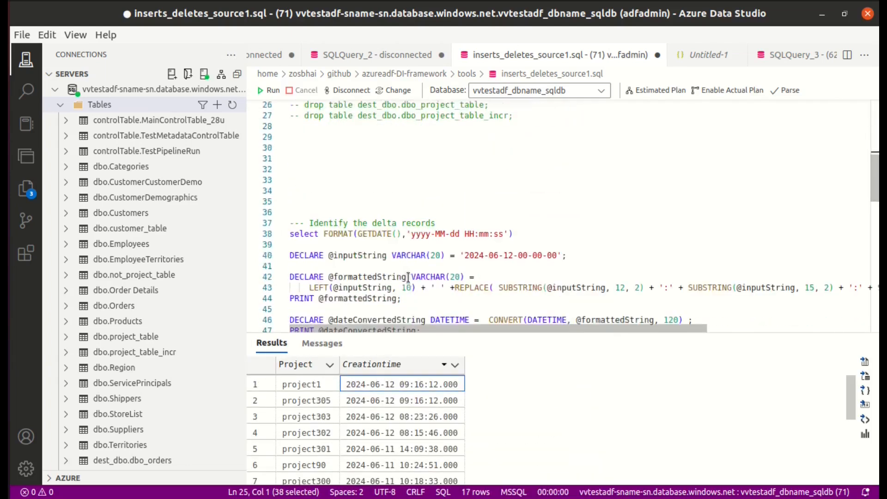
scroll(397, 212, "up", 4)
scroll(396, 212, "up", 1)
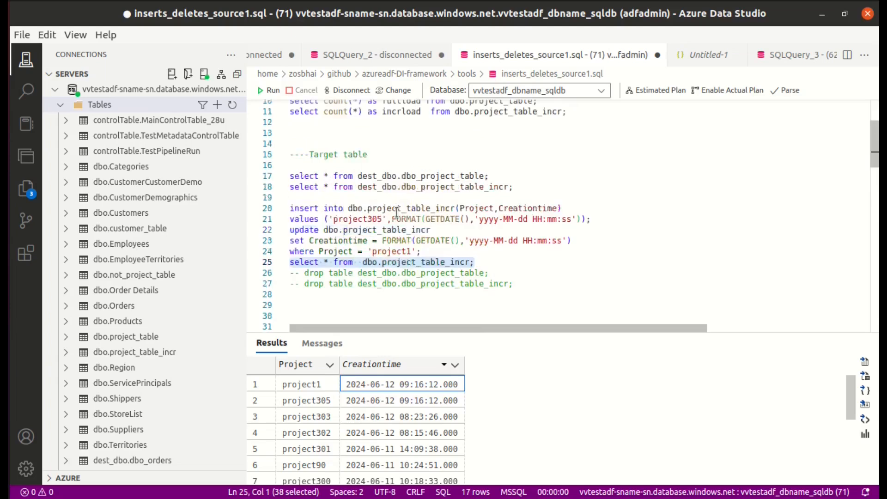
scroll(397, 212, "down", 2)
scroll(396, 212, "up", 2)
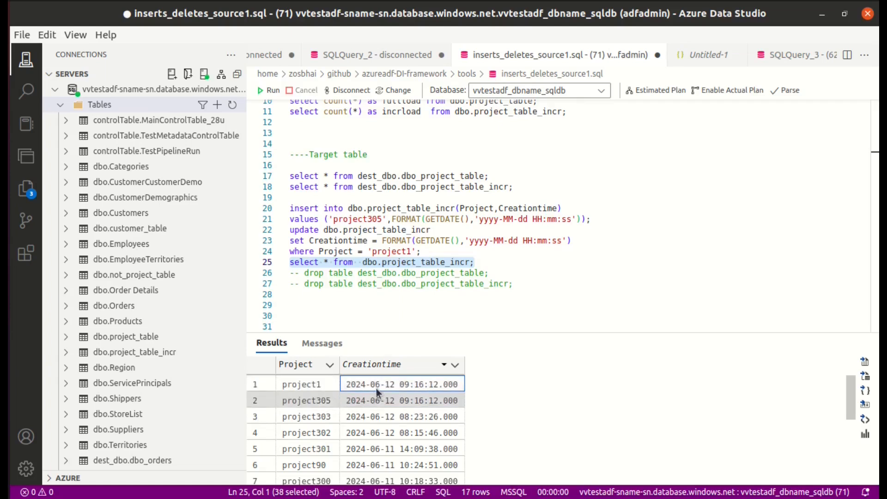
scroll(396, 212, "down", 3)
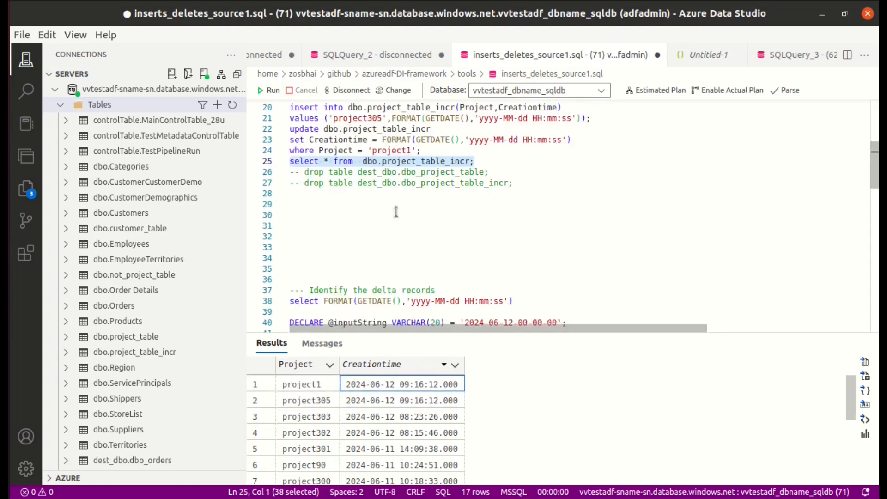
scroll(396, 212, "down", 4)
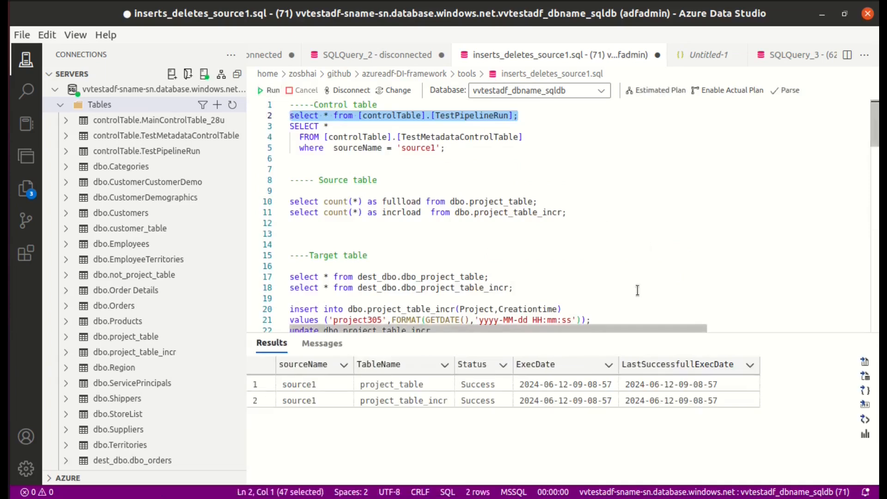
left_click(725, 384)
left_click_drag(723, 385, 685, 387)
left_click_drag(687, 387, 670, 385)
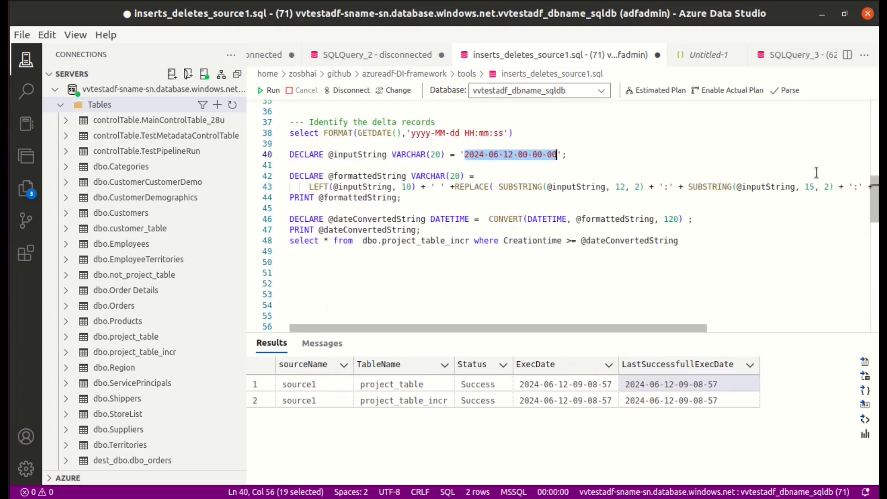
key("ctrl+v")
left_click_drag(684, 241, 281, 151)
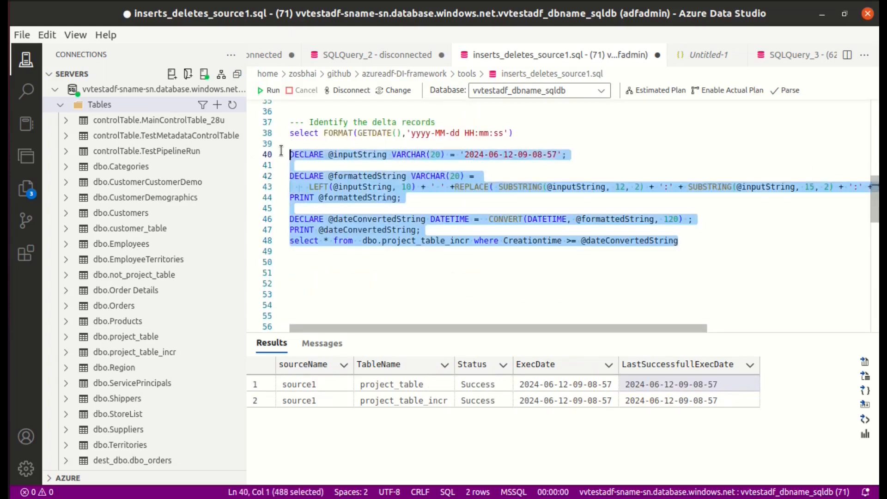
left_click(261, 95)
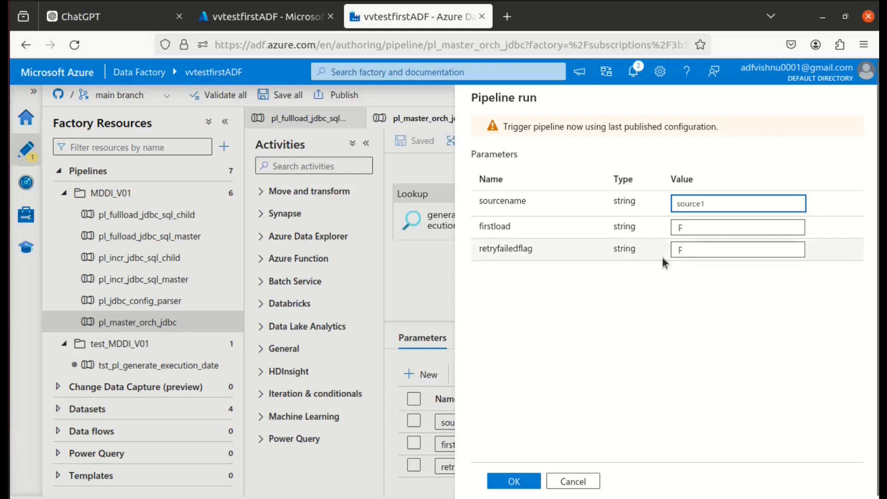
In Azure Data Factory, trigger pl_master_orch_jdbc with sourcename source1, firstload F and retryfailedflag F.
left_click(507, 482)
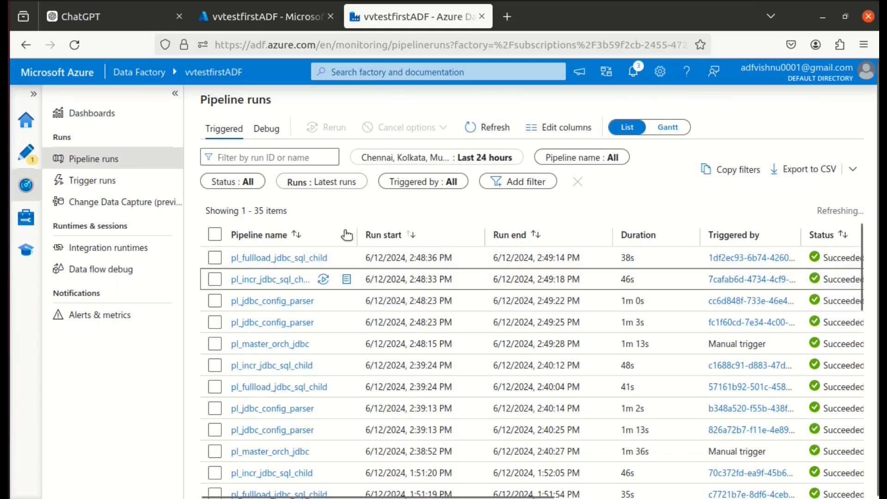
Open the latest pl_incr_jdbc_sql_child run and check the copy details of its incr_read_jdbc activity.
left_click(268, 281)
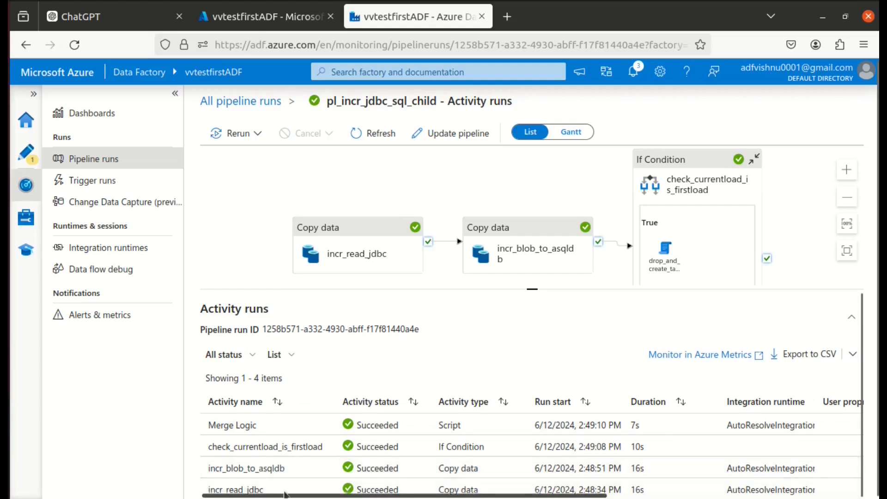
left_click(324, 489)
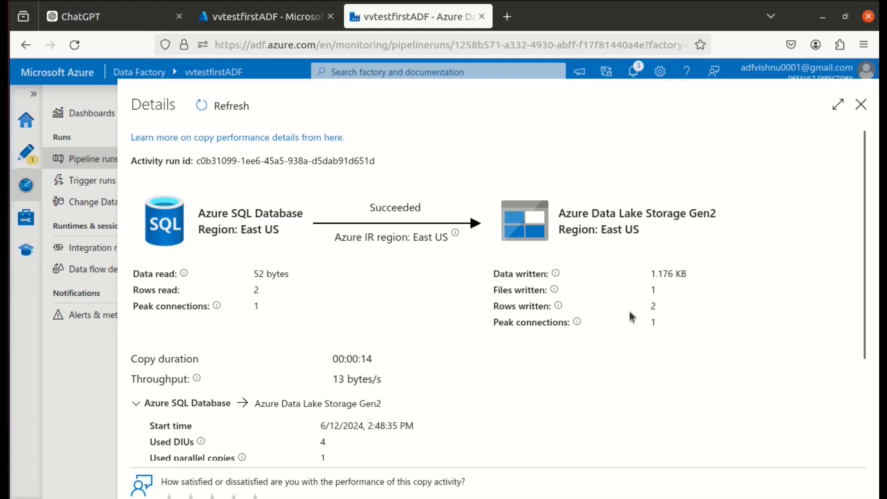
left_click(861, 104)
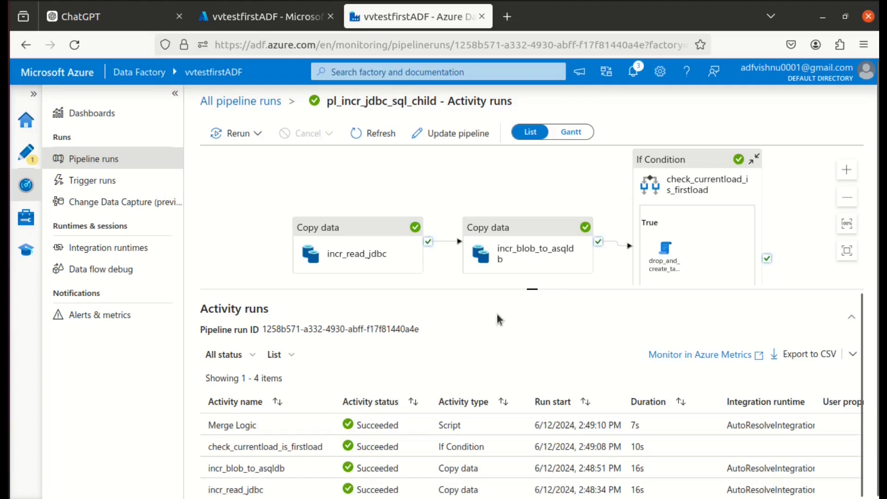
Switch to Azure Data Studio and run only the select query on [controlTable].[TestPipelineRun] to check the pipeline run records.
left_click(4, 345)
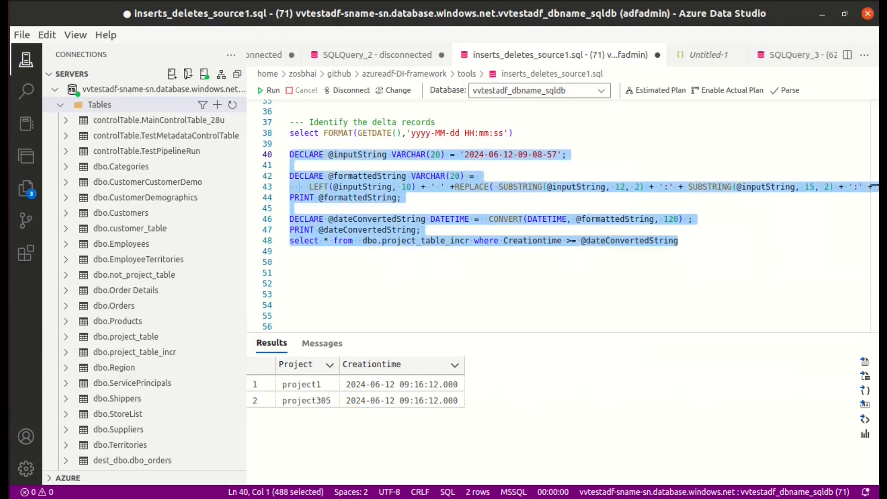
scroll(344, 254, "up", 6)
scroll(344, 254, "up", 3)
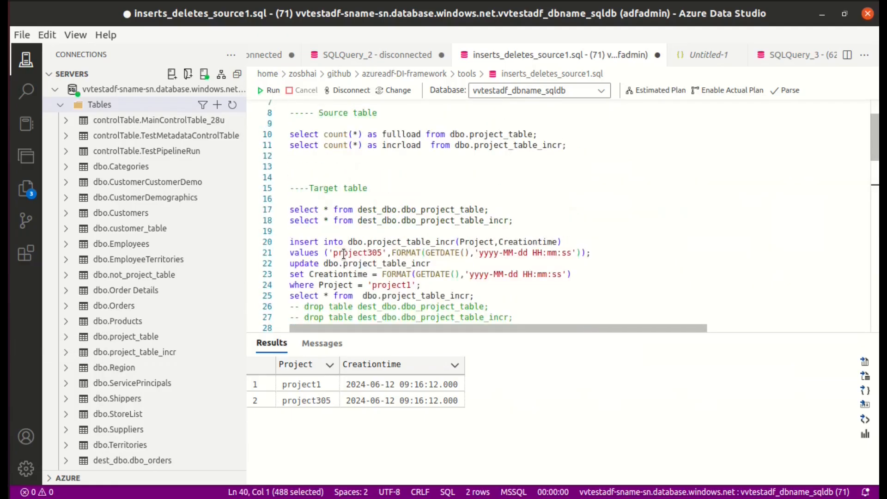
scroll(383, 201, "up", 2)
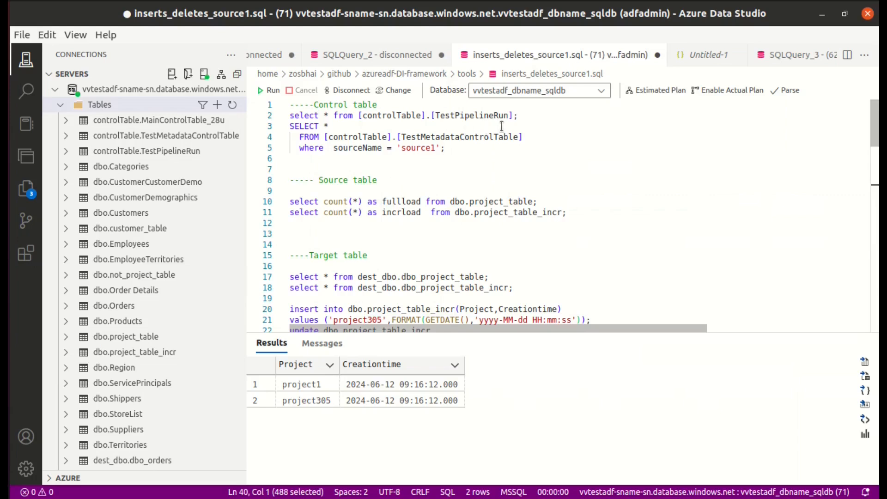
type(";")
left_click_drag(520, 116, 277, 117)
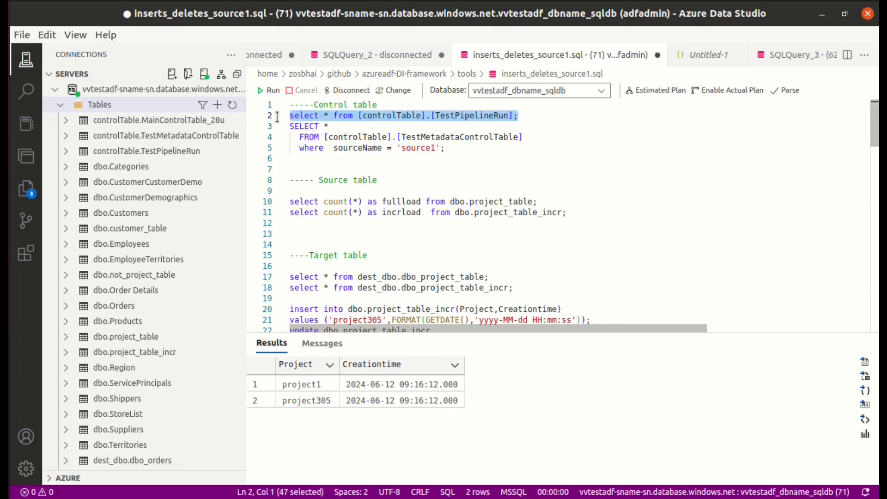
left_click(262, 93)
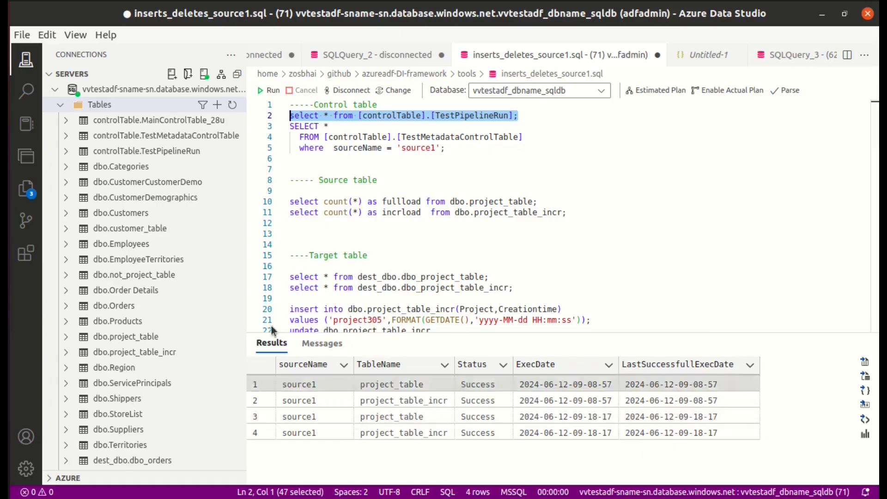
Run the select query on the target table dest_dbo.dbo_project_table_incr and sort its results by batch_exec_date in descending order.
scroll(418, 223, "down", 1)
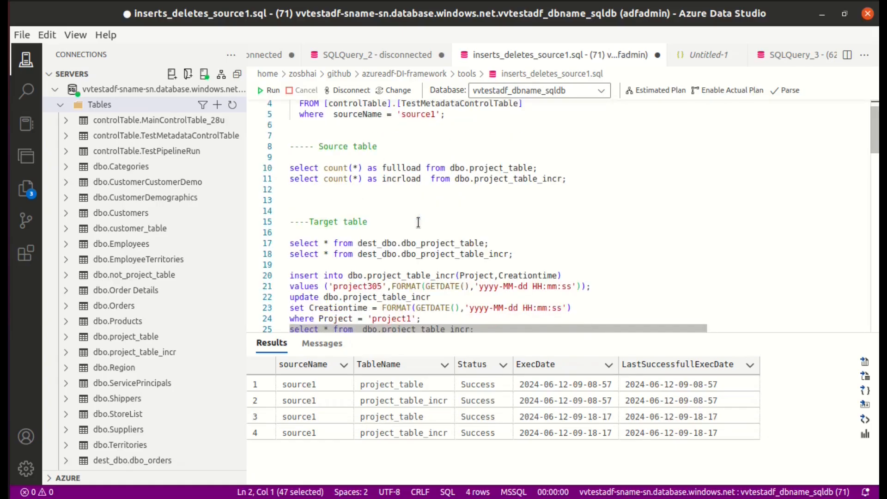
left_click_drag(514, 254, 291, 256)
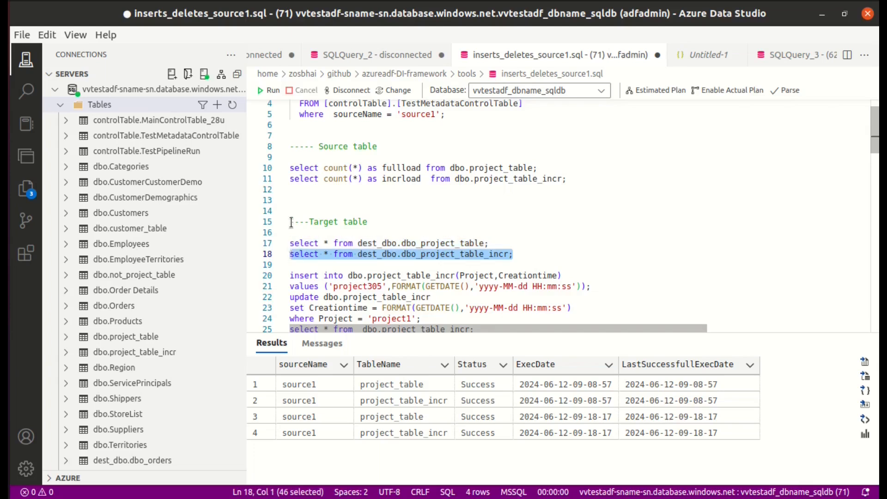
key("F5")
left_click(688, 365)
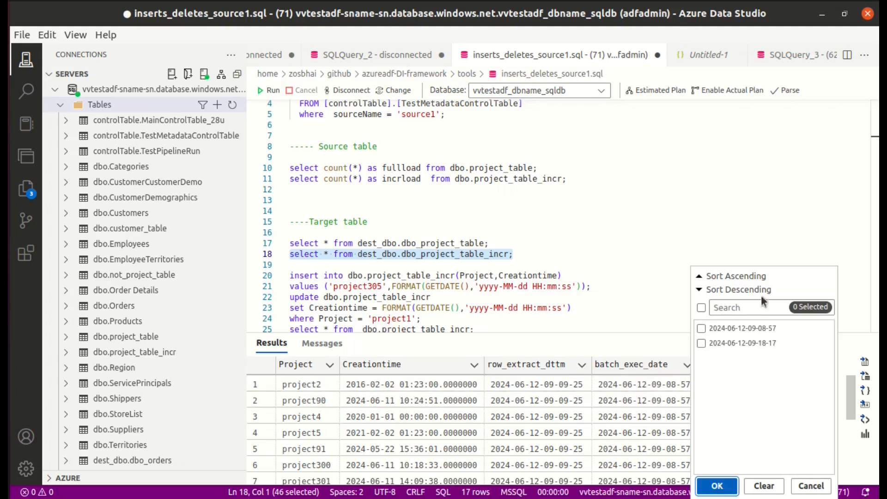
left_click(747, 289)
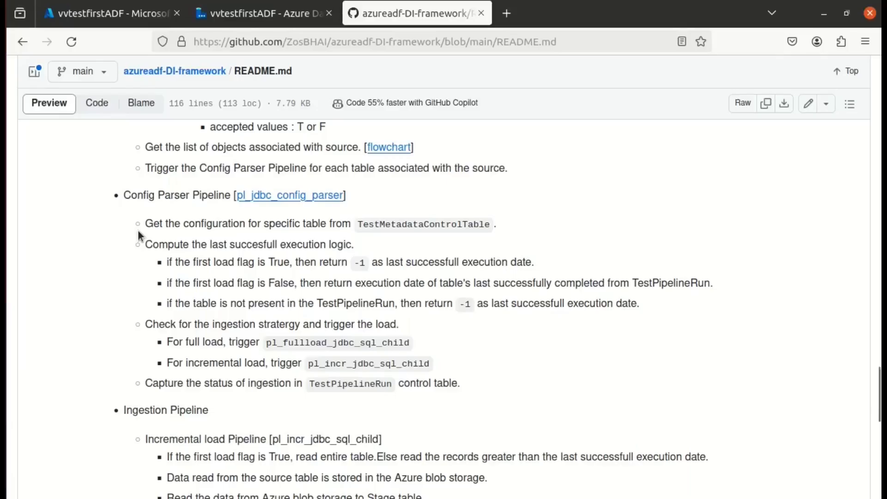
Switch to the azureadf-DI-framework README on GitHub and review its Limitation and Installing and Configuring the Framework sections.
scroll(138, 231, "down", 12)
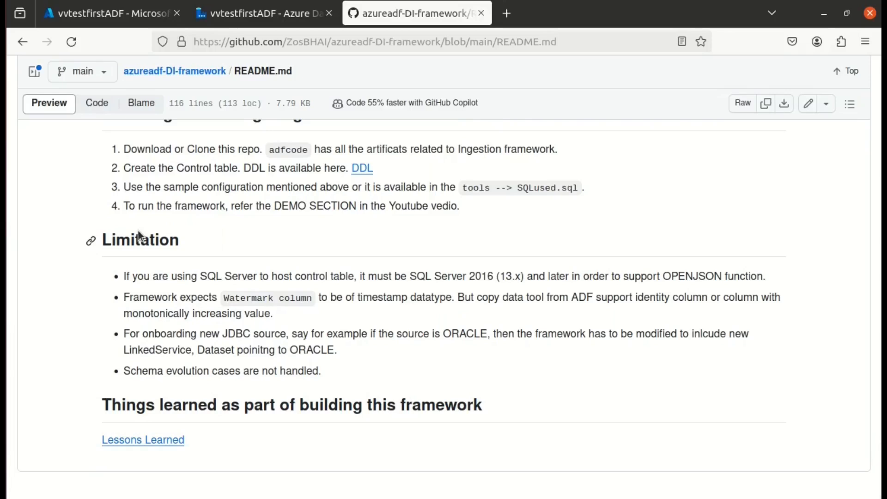
scroll(139, 233, "up", 3)
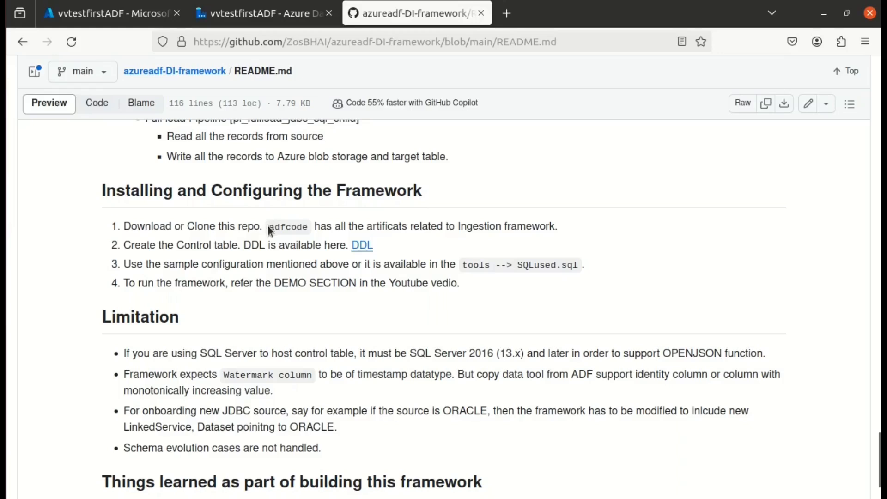
left_click_drag(268, 226, 307, 227)
Return to Azure Data Factory and expand the MDDI_Version01 dataset folder to list the framework's datasets.
left_click(251, 14)
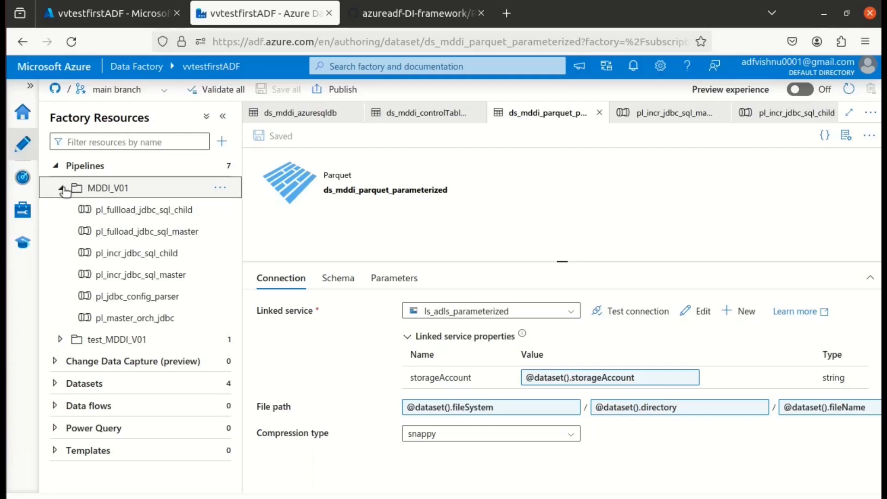
left_click(55, 384)
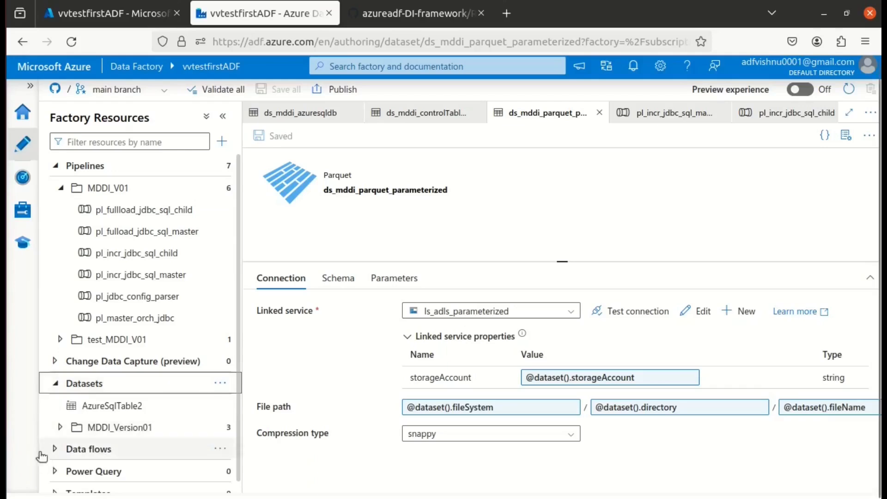
scroll(59, 428, "down", 1)
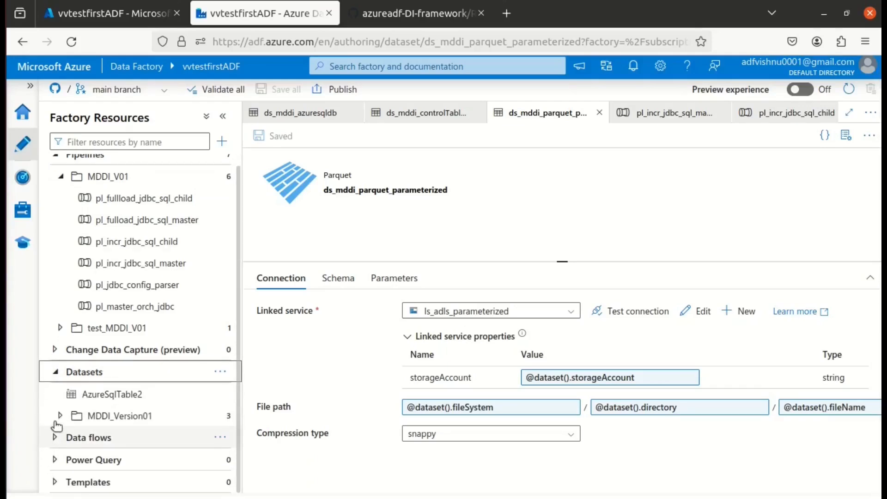
left_click(60, 416)
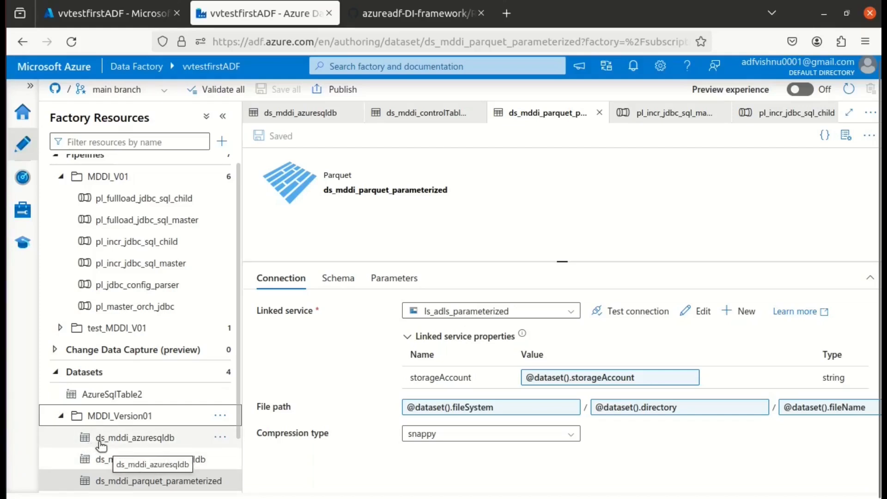
Open the ds_mddi_azuresqldb dataset and inspect its ls_asdb_parameterized linked service's connection settings and parameters without changing them.
left_click(154, 444)
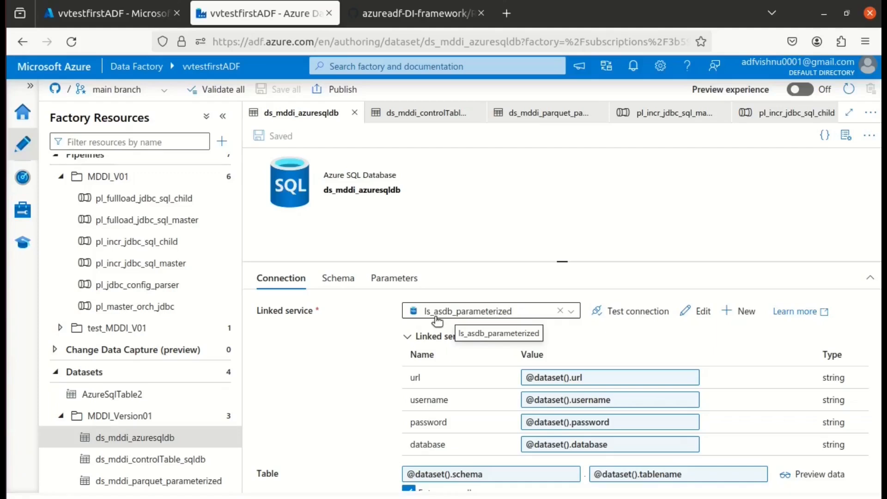
left_click(695, 312)
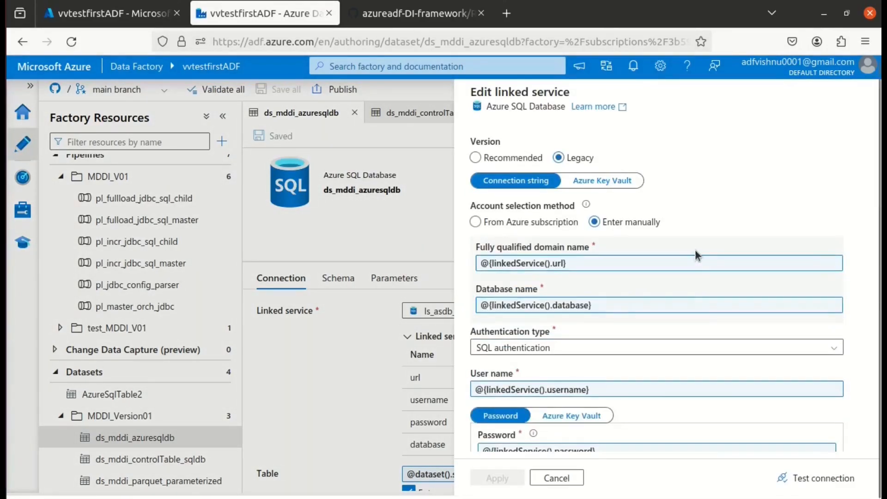
scroll(697, 255, "down", 4)
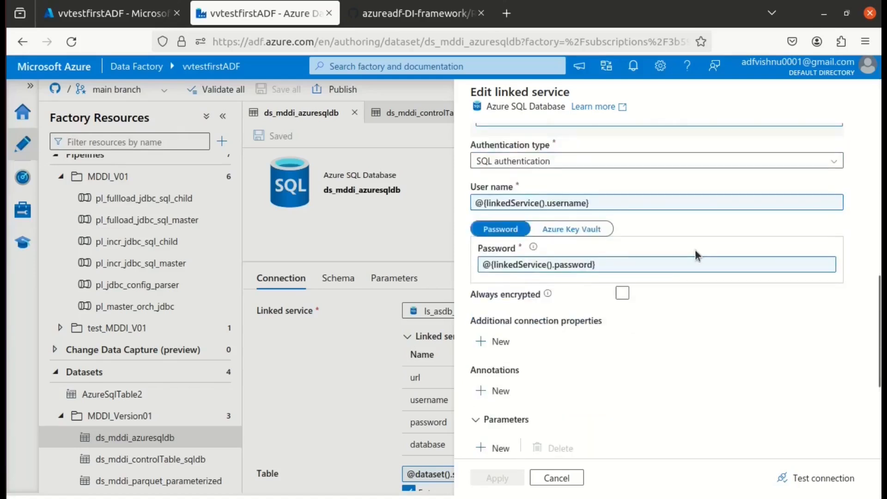
scroll(697, 255, "up", 2)
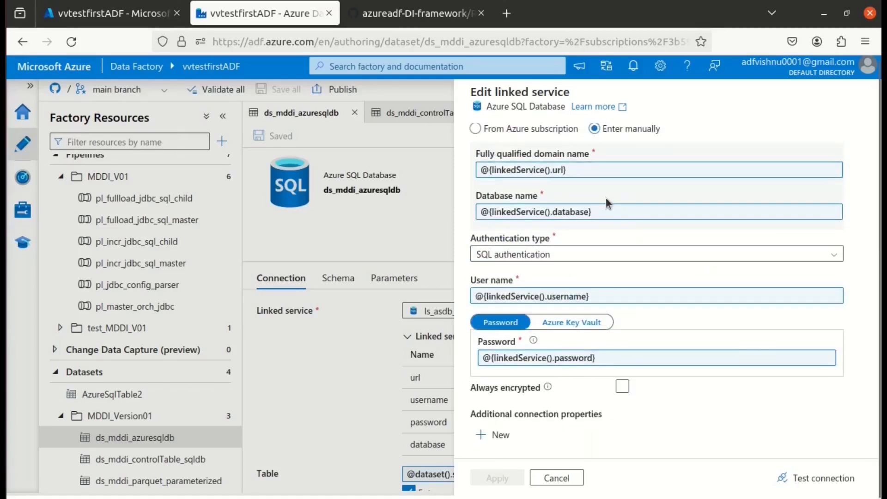
scroll(618, 255, "down", 4)
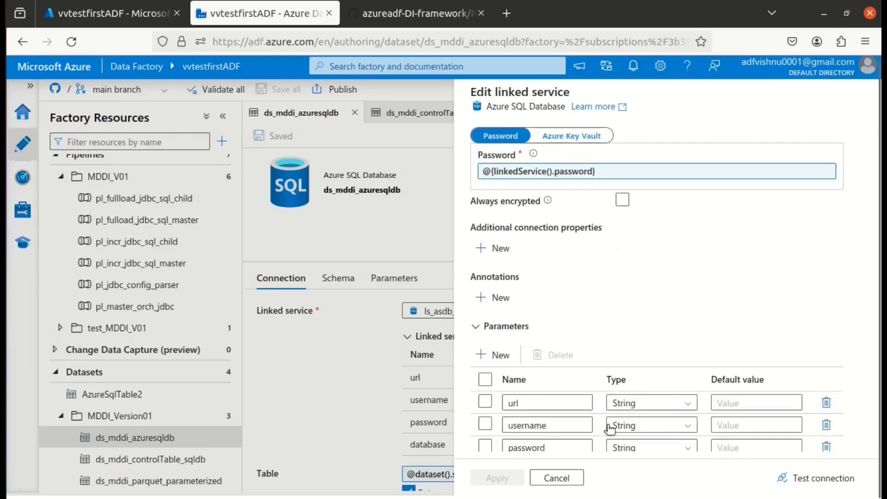
left_click(580, 481)
View the ds_mddi_controlTable_sqldb dataset's connection, and inspect the Key Vault settings and parameters of the linked service behind ds_mddi_parquet_parameterized.
left_click(183, 461)
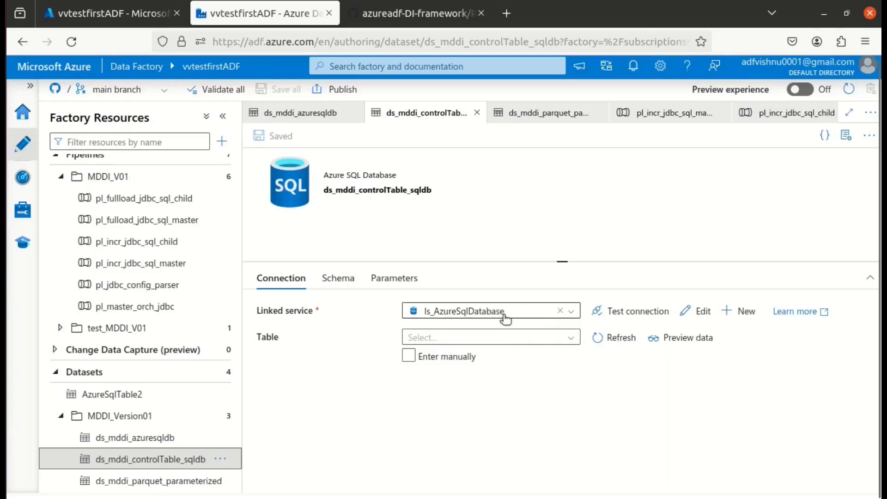
left_click(157, 483)
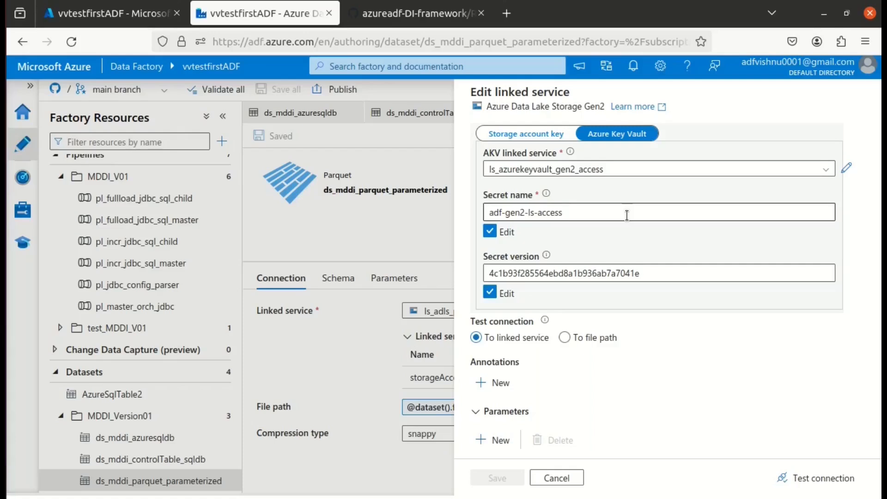
scroll(597, 309, "down", 2)
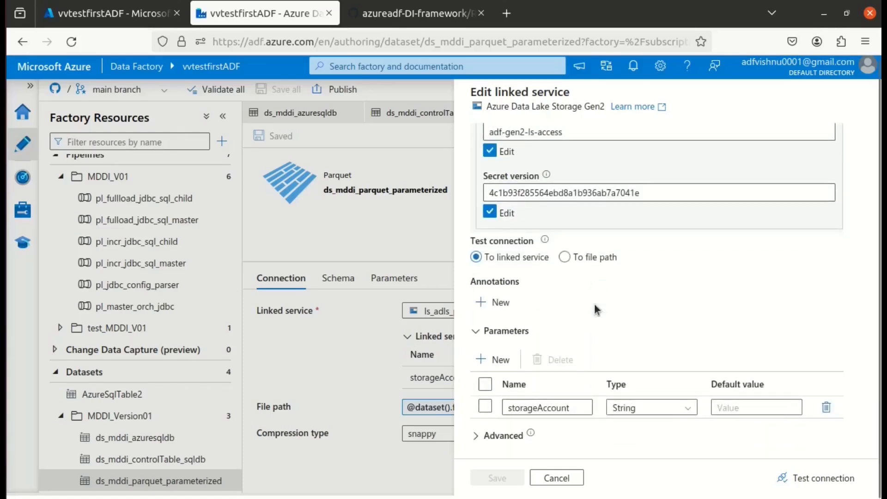
Review the URL expression and Azure Key Vault settings of the ls_adls_parameterized linked service, and close it without saving changes.
scroll(596, 309, "up", 5)
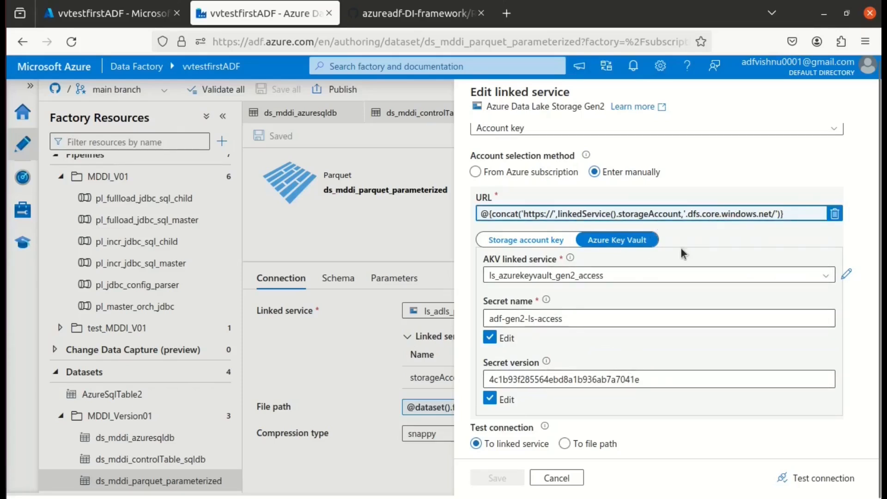
scroll(584, 280, "up", 1)
left_click(424, 349)
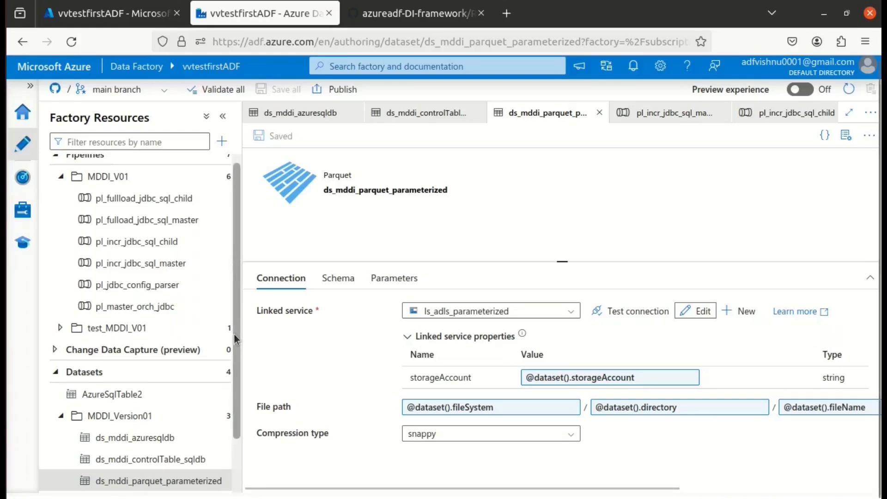
Switch to the README on GitHub, open the control table DDL and highlight both CREATE TABLE statements in SQLused.sql.
left_click(412, 13)
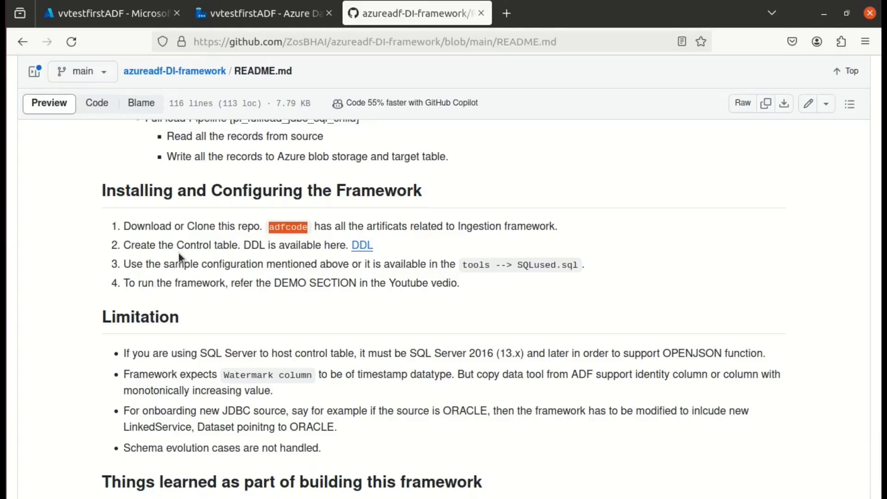
left_click(363, 246)
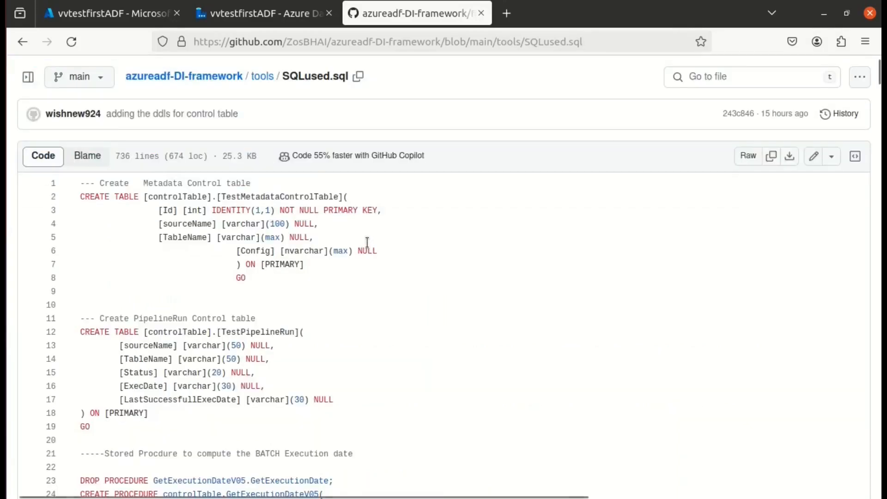
left_click_drag(82, 198, 92, 429)
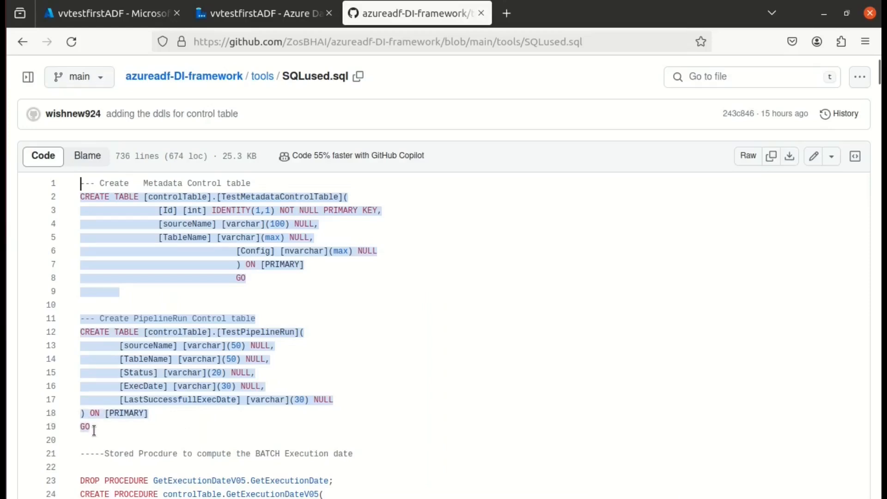
Reopen SQLused.sql from the tools folder, examine its stored procedure and config insert statements, and return to the azureadf-DI-framework repository root.
left_click(263, 77)
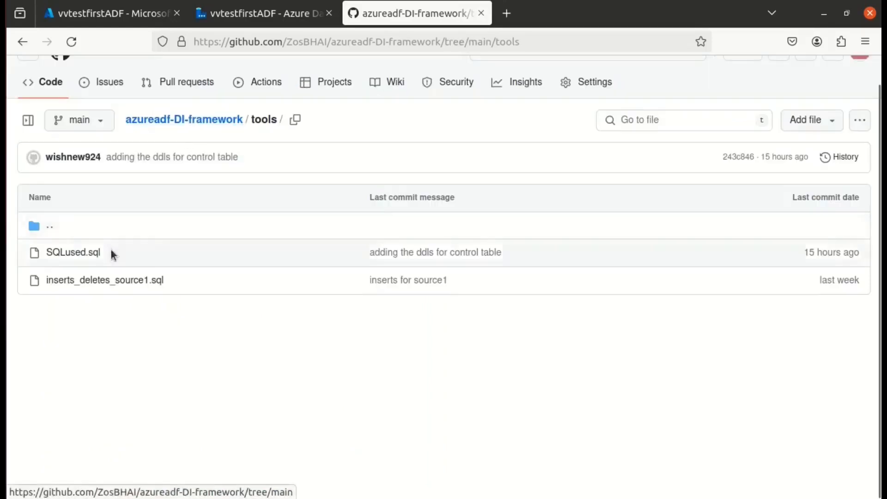
left_click(95, 253)
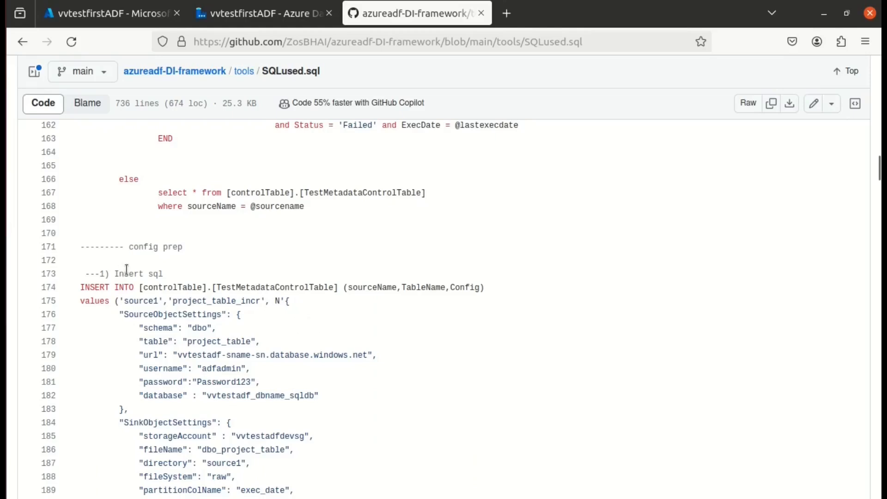
left_click(197, 72)
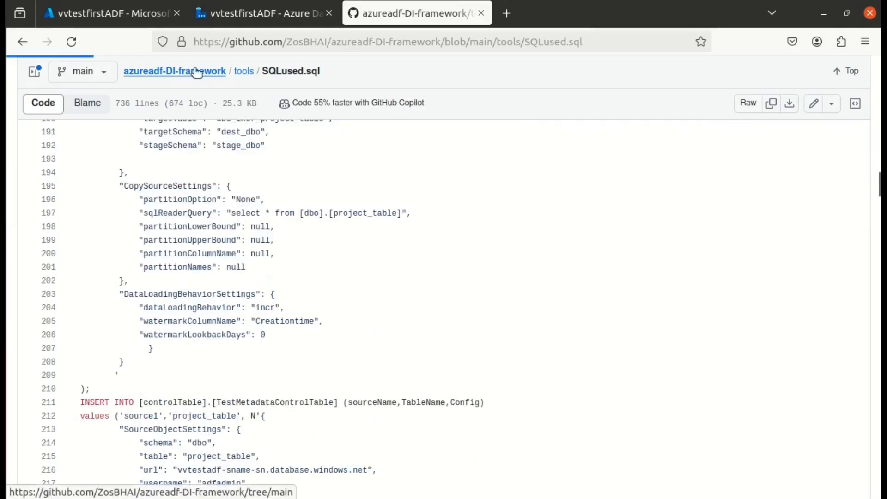
scroll(164, 284, "down", 1)
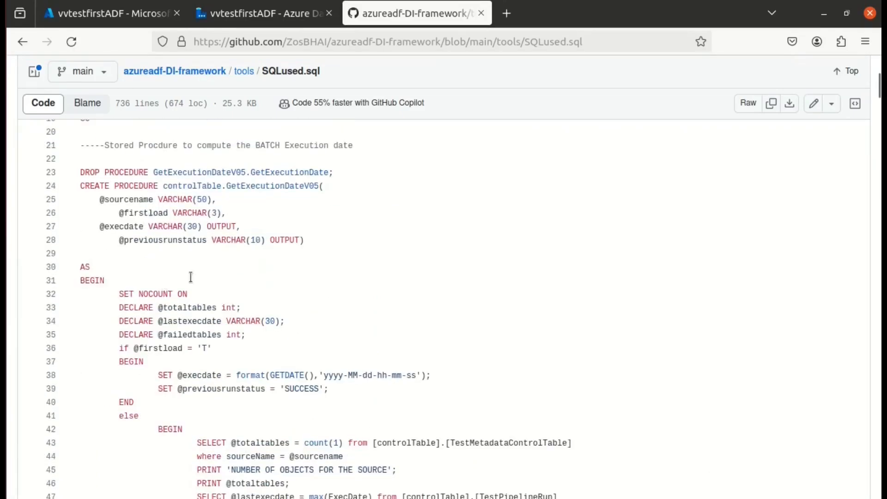
scroll(191, 277, "down", 5)
scroll(168, 277, "up", 5)
scroll(148, 241, "up", 2)
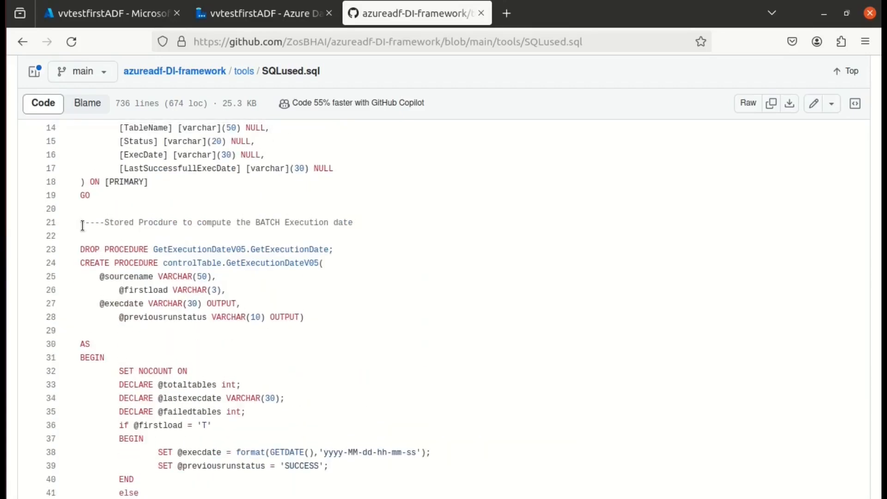
scroll(83, 226, "down", 20)
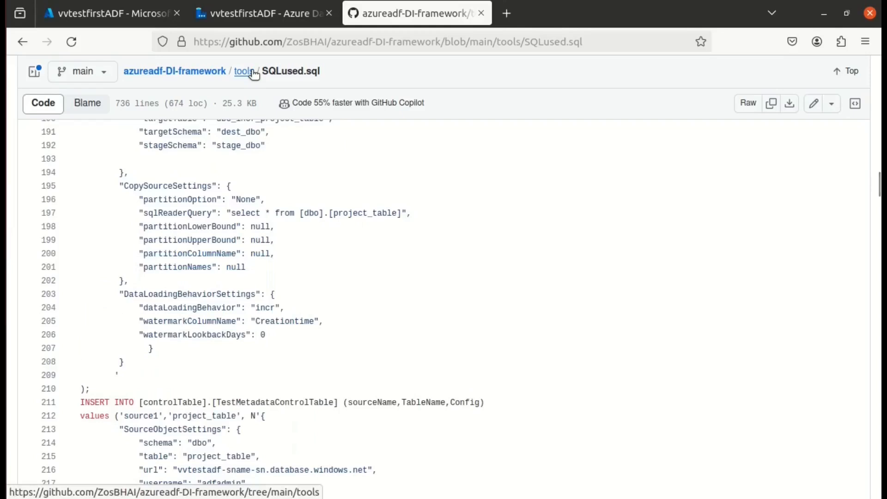
left_click(197, 72)
left_click(201, 77)
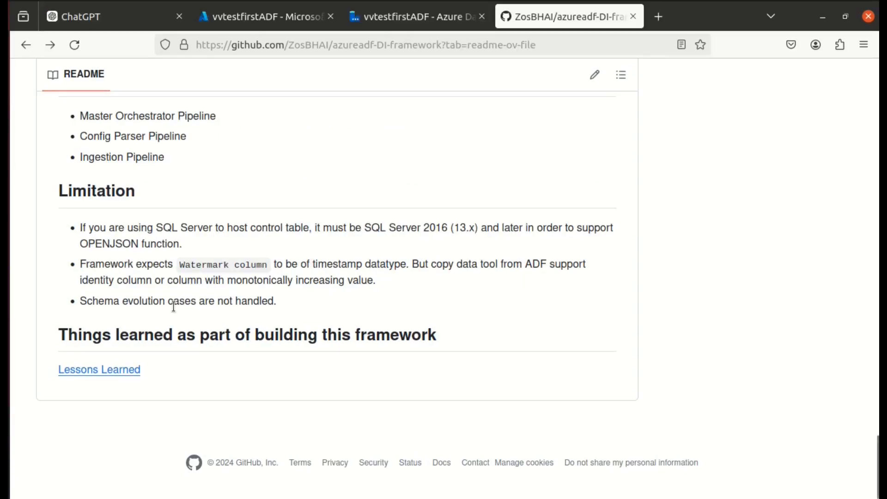
Review the README's control table column descriptions, Framework Structure and Limitation sections down to the Lessons Learned link.
scroll(174, 307, "up", 20)
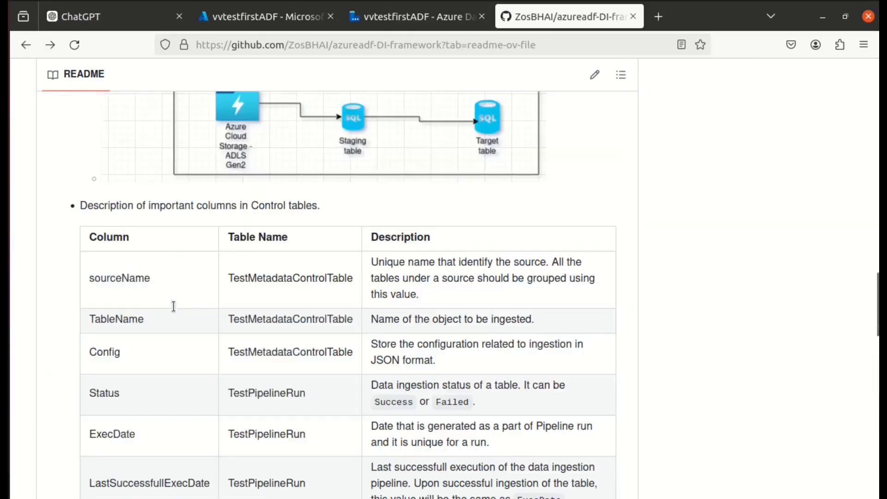
scroll(331, 204, "down", 15)
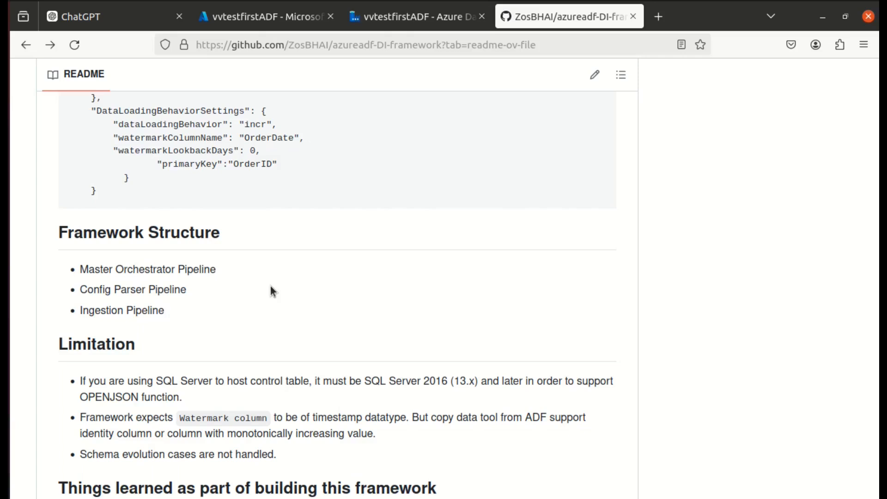
scroll(271, 286, "down", 3)
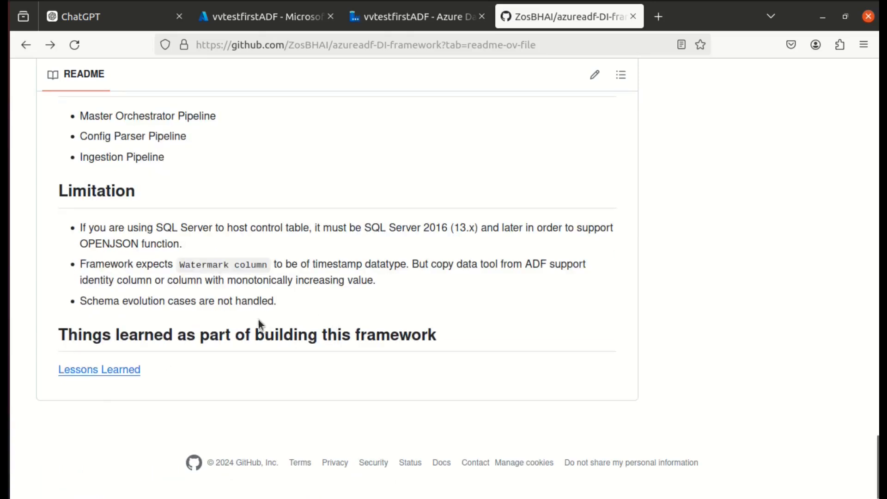
Open the Lessons Learned notes and read the points on integration runtime, global parameters, stored procedures and COPY activity.
left_click(100, 376)
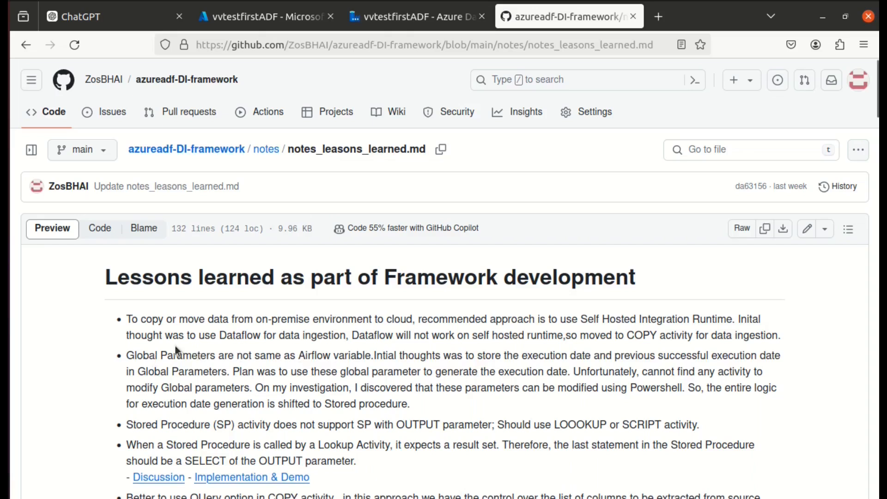
scroll(184, 363, "down", 3)
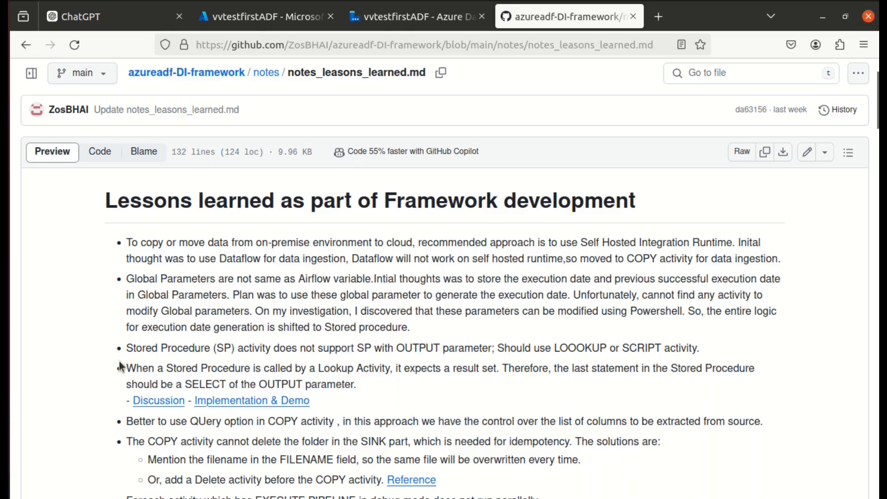
scroll(120, 368, "down", 2)
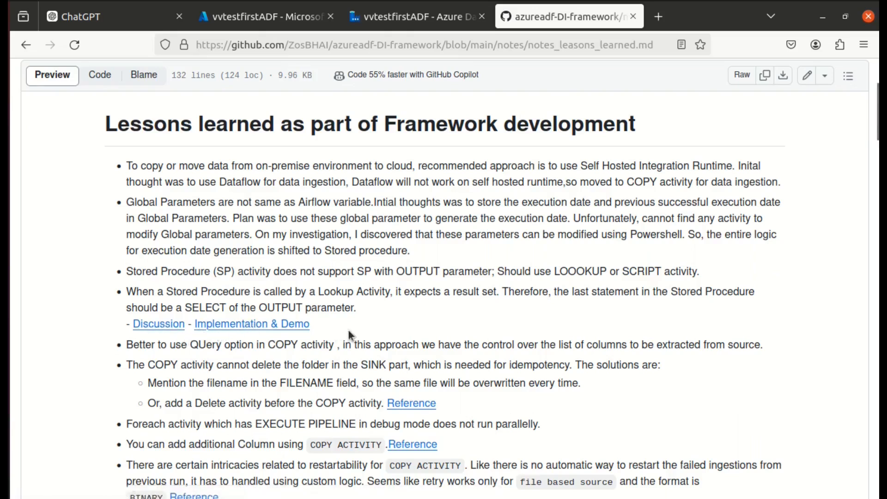
scroll(121, 270, "down", 2)
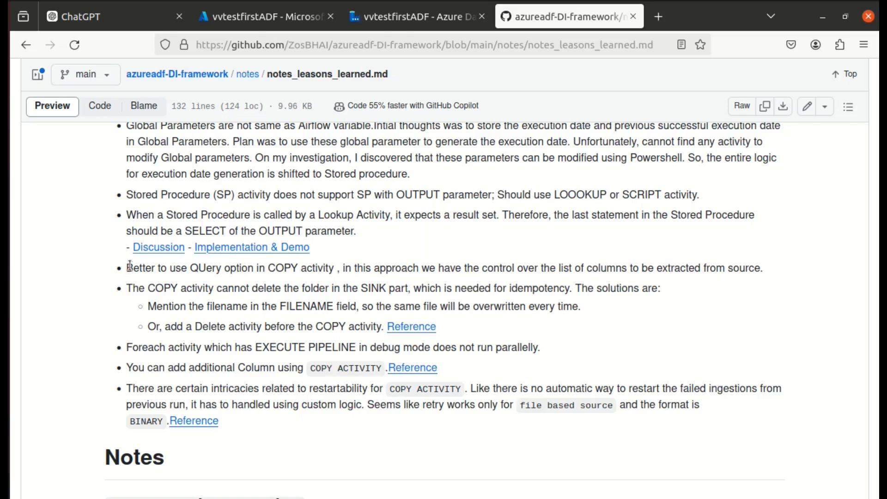
Switch to Azure Data Studio, highlight the sqlReaderQuery key in the Untitled-1 JSON configuration, and return to the lessons-learned notes in the browser.
left_click(254, 24)
left_click(390, 19)
left_click(562, 18)
left_click(5, 384)
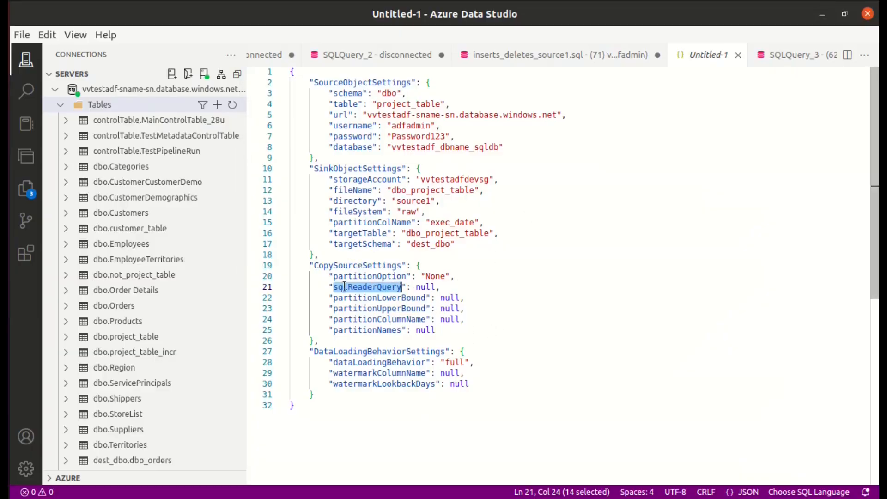
left_click(418, 287)
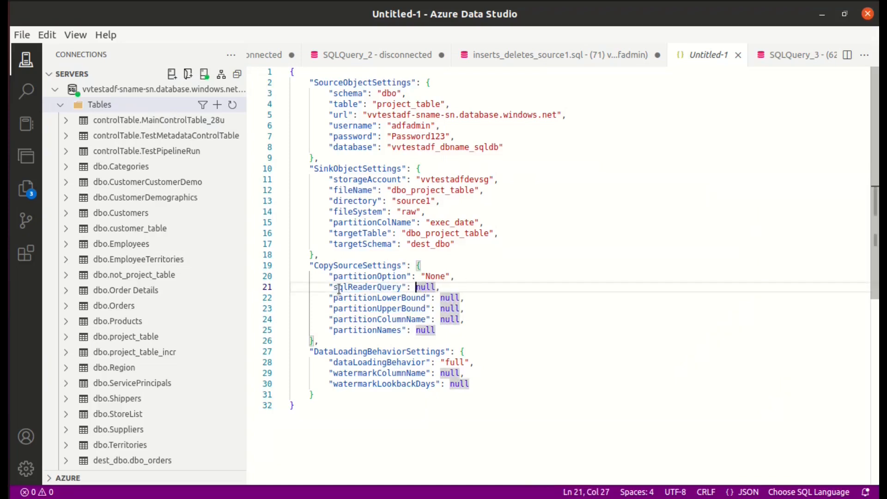
double_click(374, 288)
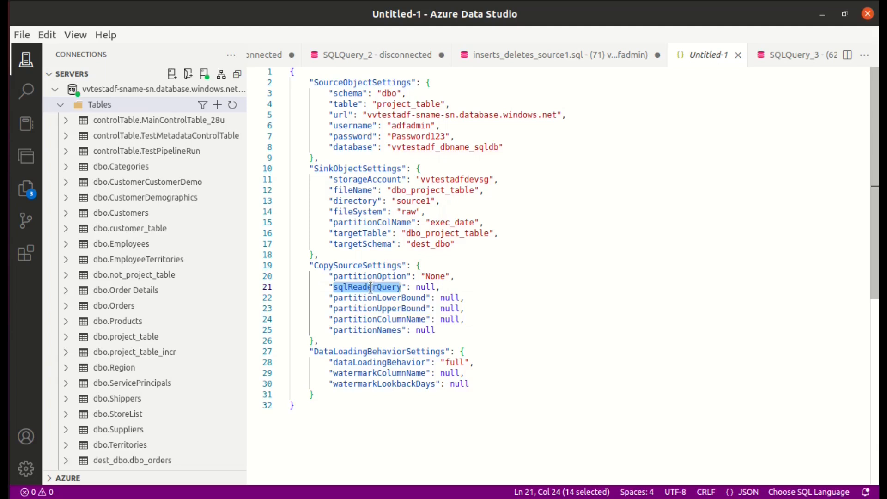
key("alt+Tab")
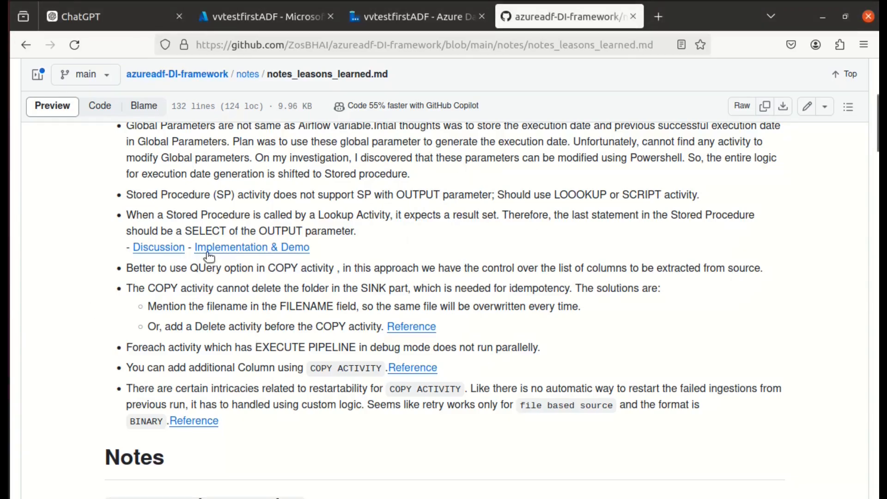
Read the notes on additional columns and COPY activity restartability, and switch to Azure Data Factory to list all pipeline runs.
scroll(208, 254, "down", 3)
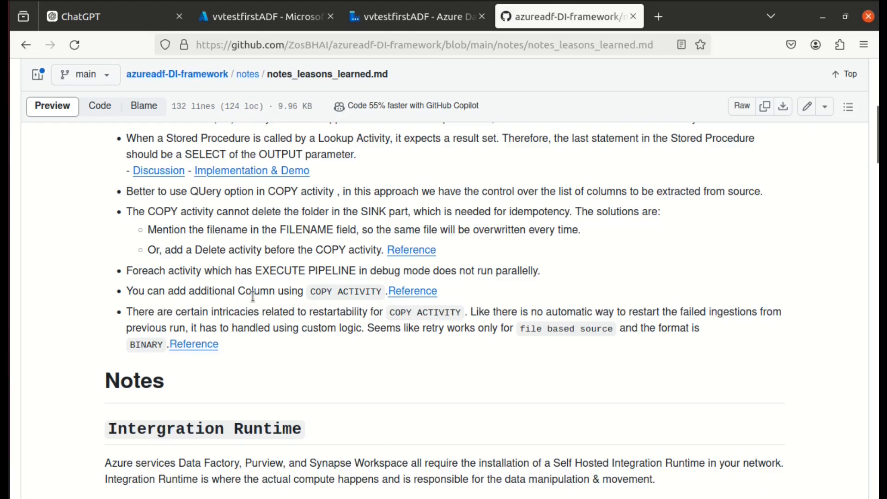
scroll(234, 330, "down", 2)
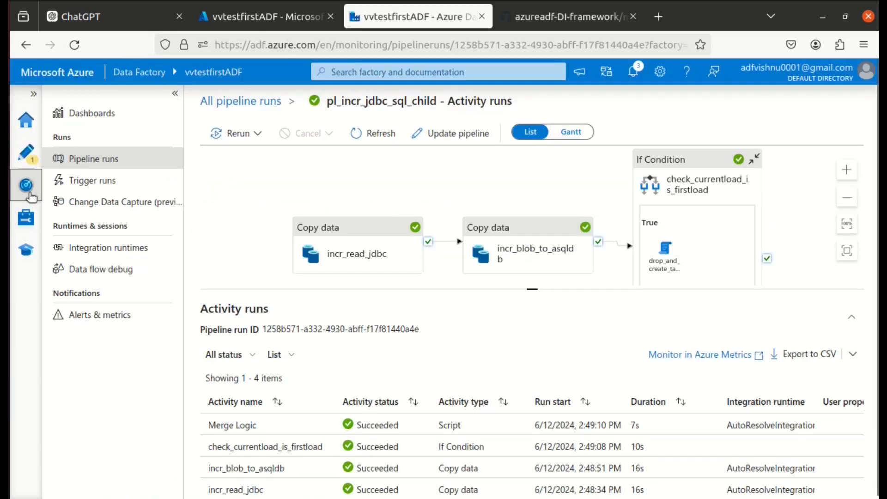
left_click(28, 192)
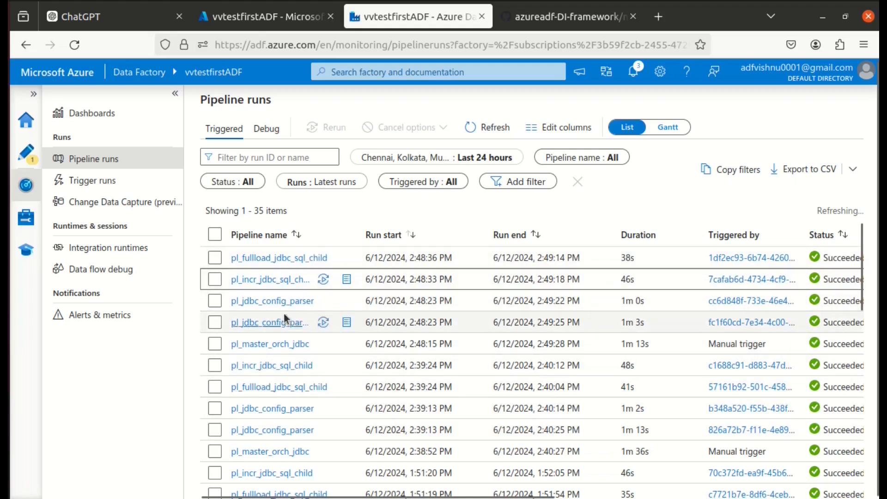
Return to notes_leasons_learned.md on GitHub and look over the lessons list from its beginning down to the Notes section.
left_click(568, 22)
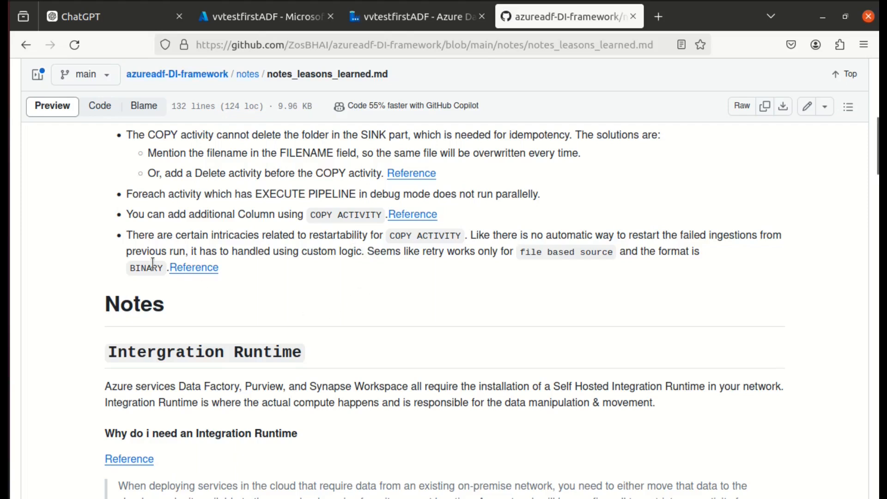
scroll(297, 286, "up", 10)
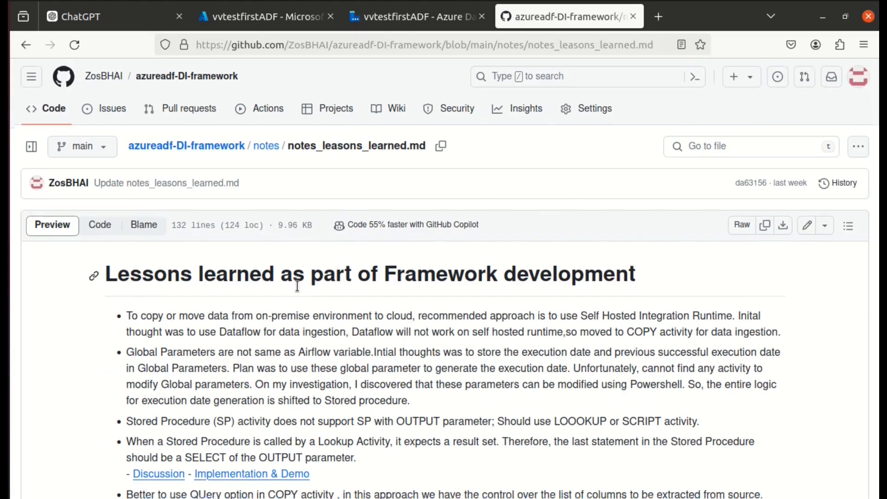
scroll(297, 286, "down", 6)
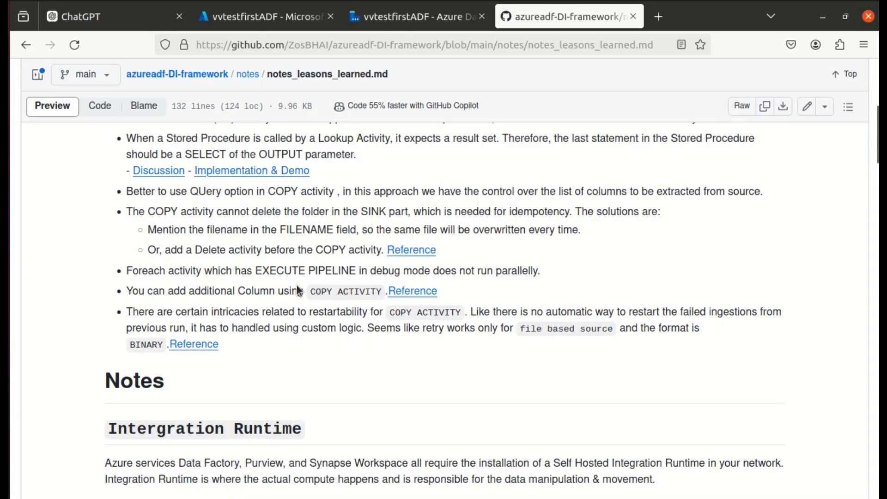